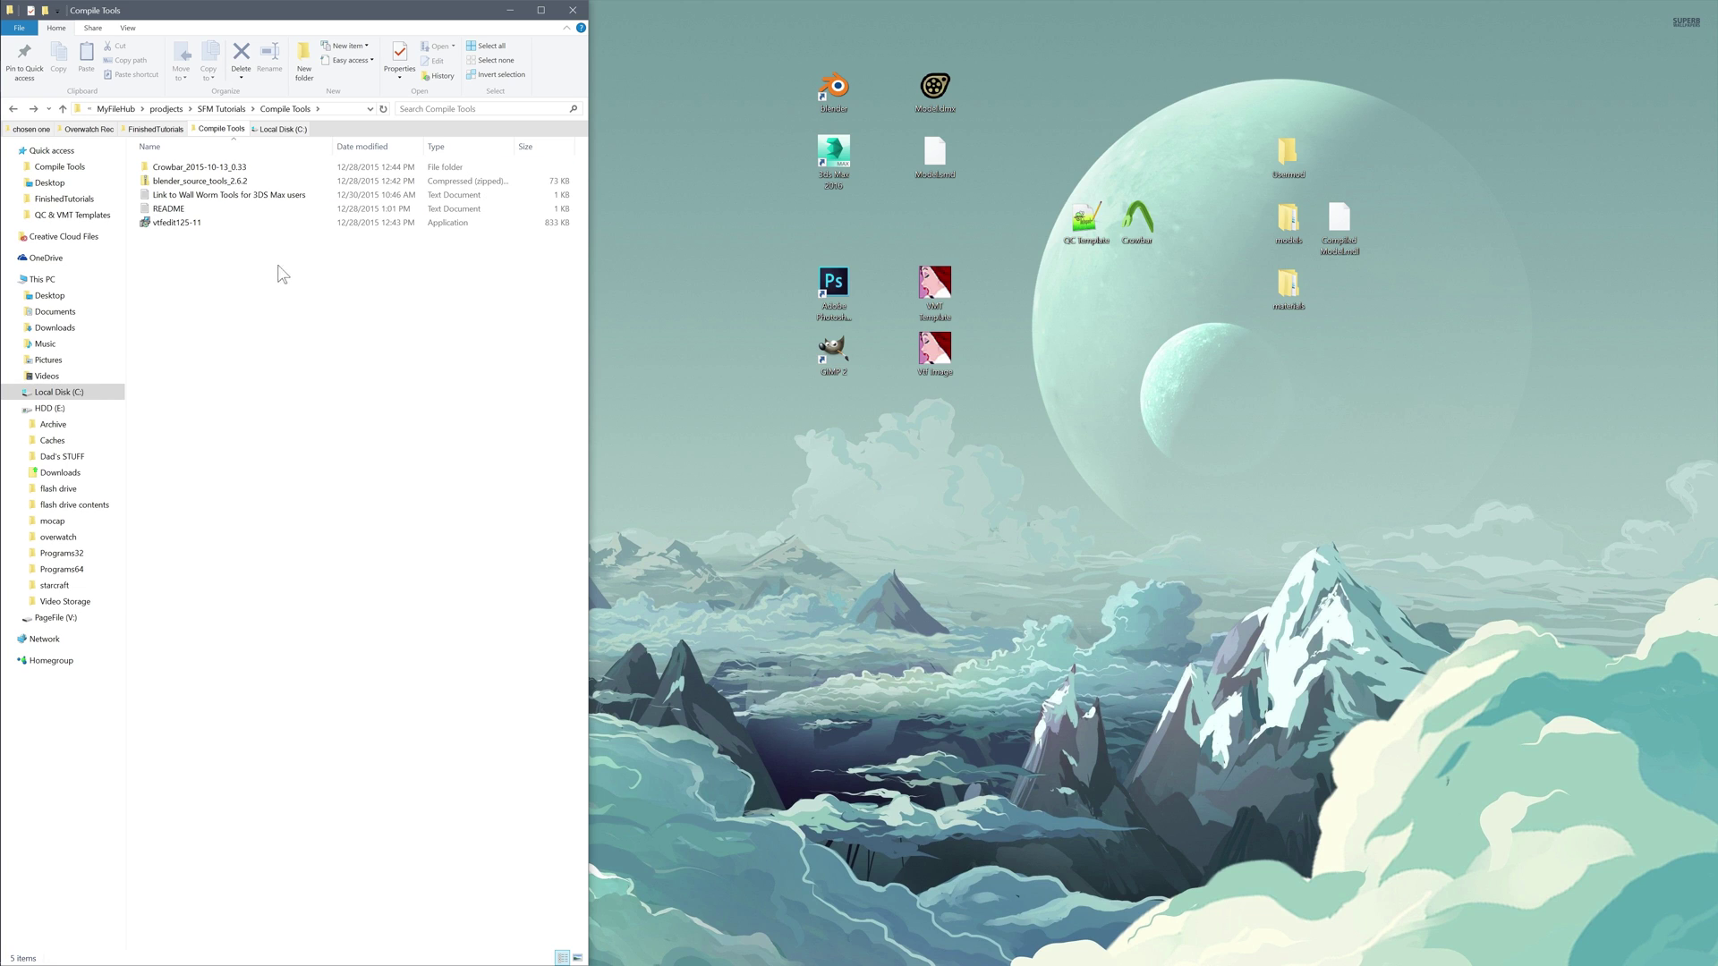
Look over the Compile Tools folder: vtfedit125-11, the Wall Worm link, blender_source_tools_2.6.2 and the Crowbar_2015-10-13_0.33 folder
{"action": "left_click", "coordinate": [166, 224]}
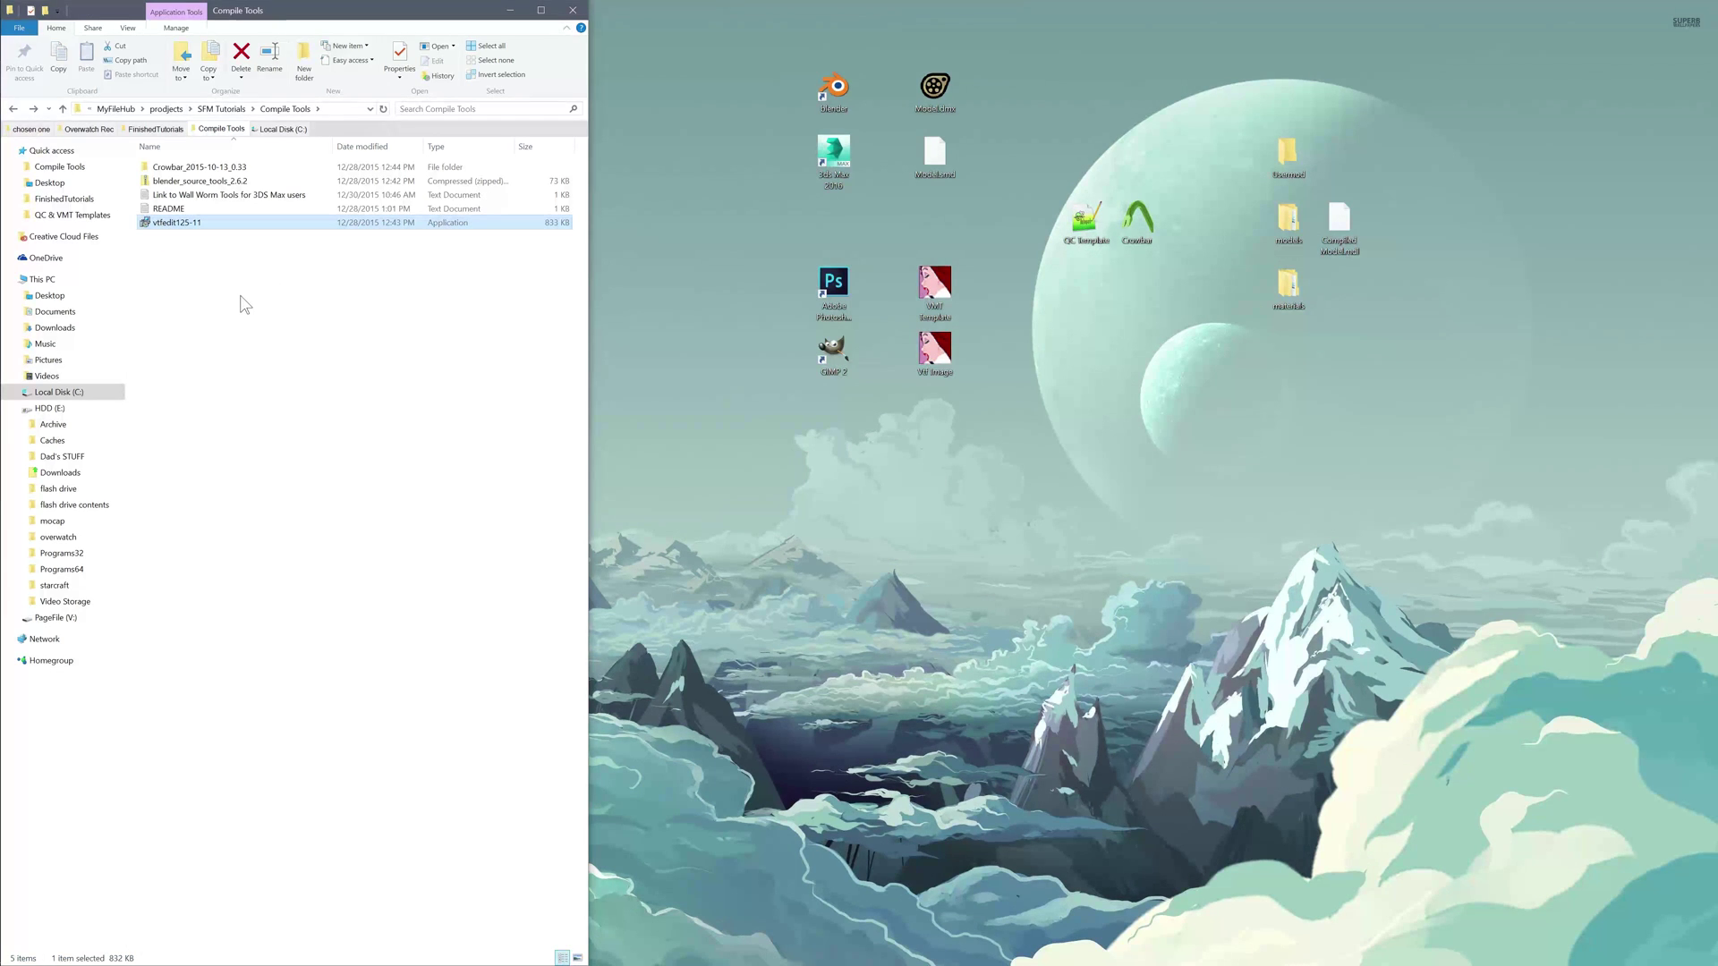
{"action": "left_click", "coordinate": [196, 197]}
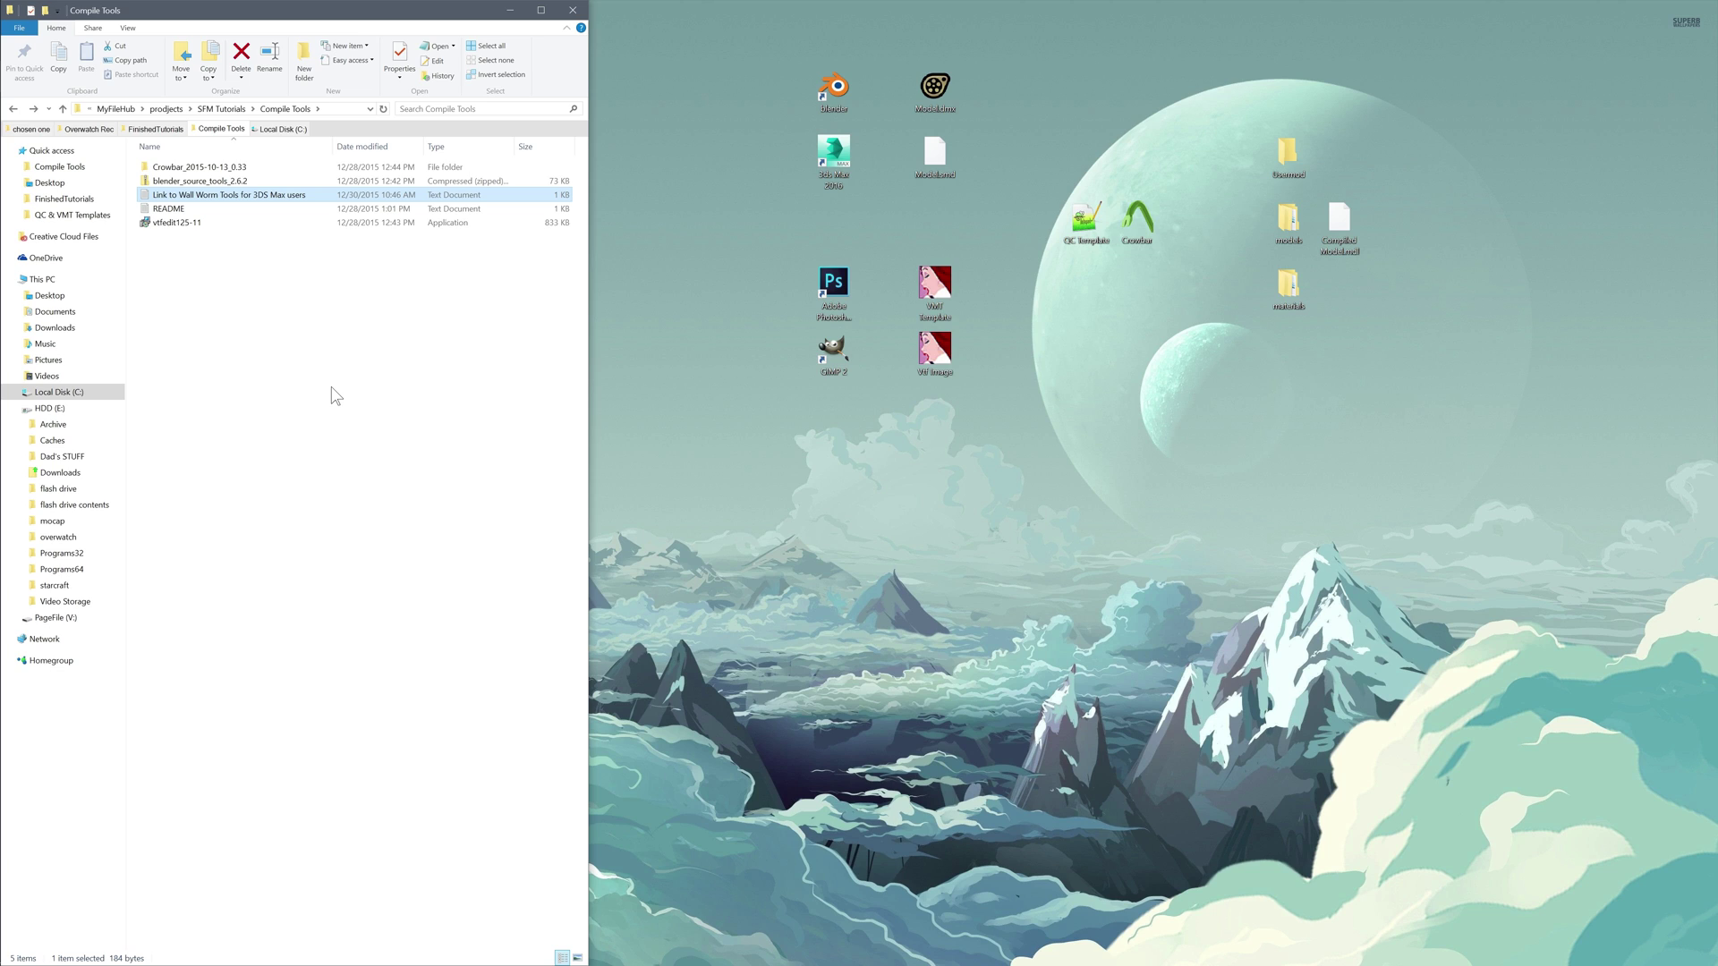
{"action": "left_click", "coordinate": [273, 181]}
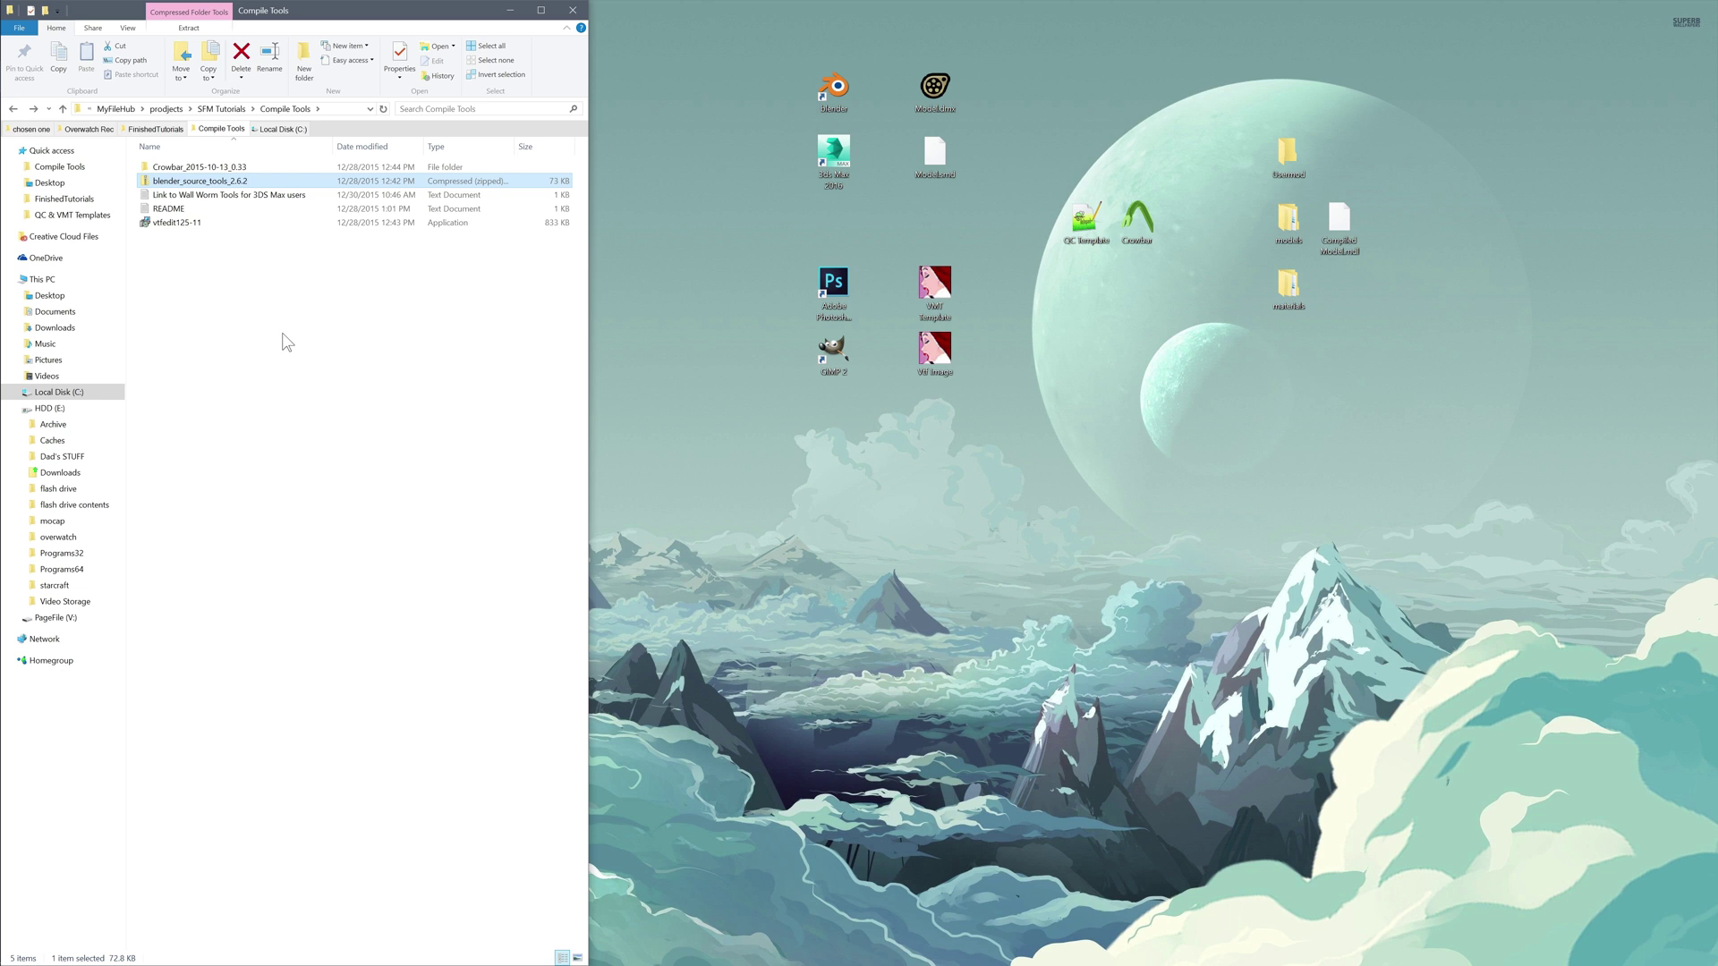
{"action": "left_click", "coordinate": [209, 168]}
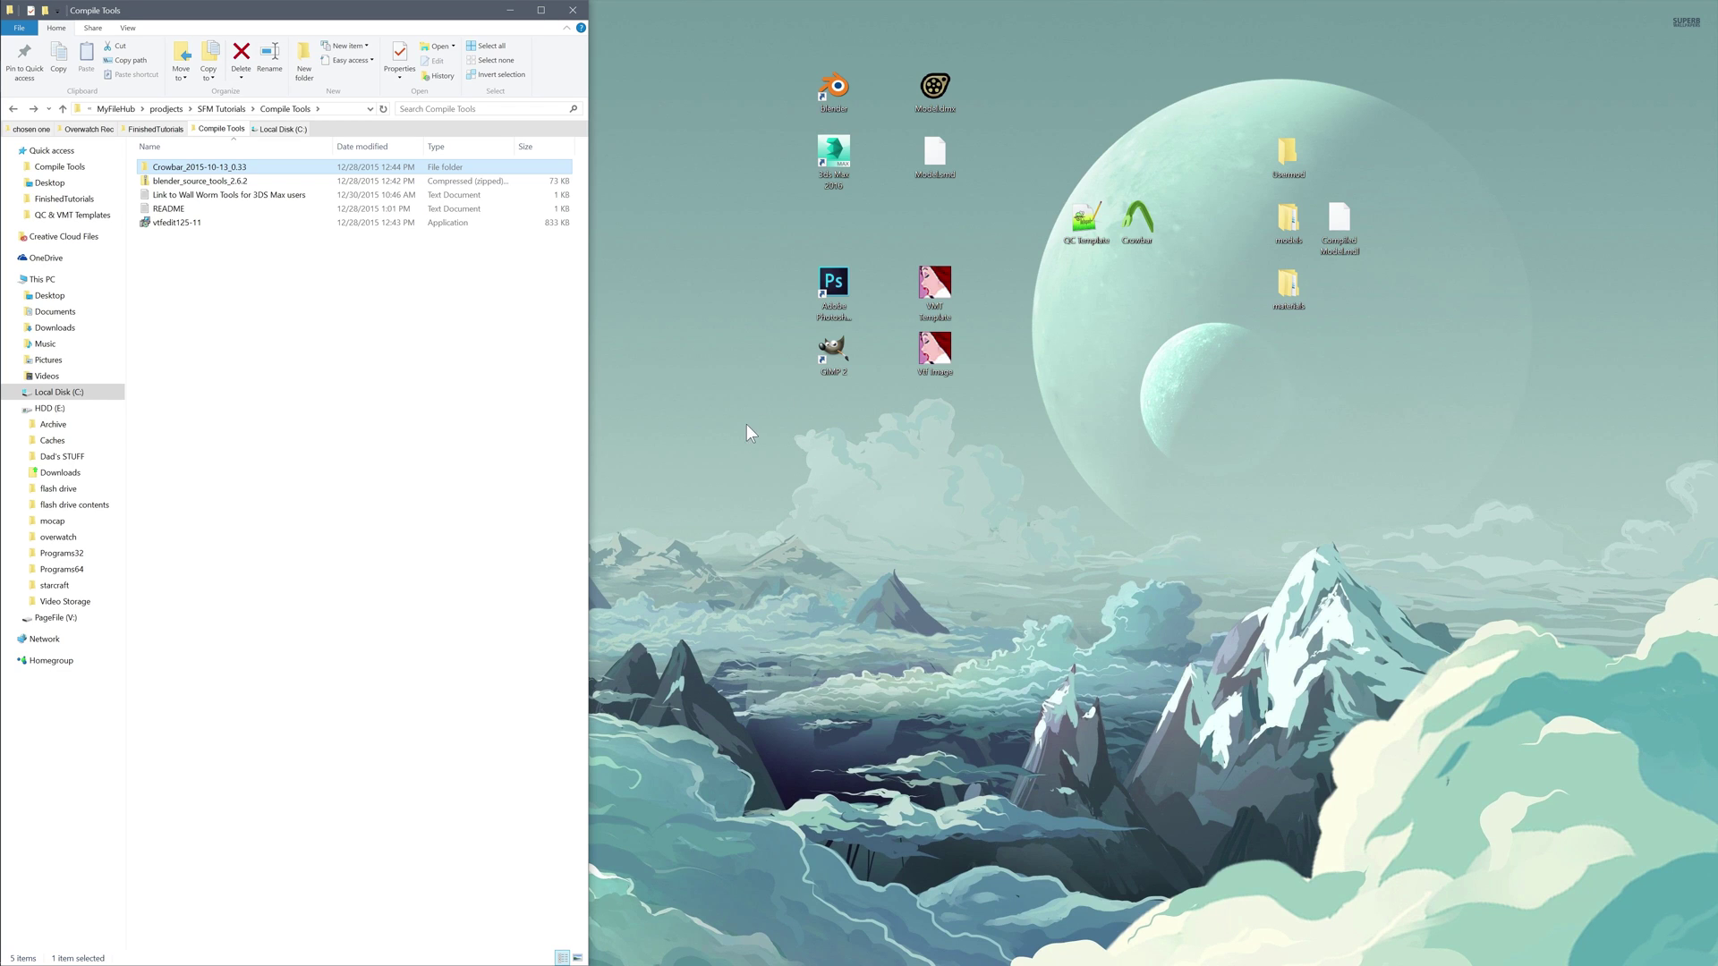
Highlight all the workflow icons on the desktop together, and clear the selection
{"action": "left_click", "coordinate": [957, 483]}
{"action": "left_click_drag", "start_coordinate": [786, 497], "coordinate": [1426, 106]}
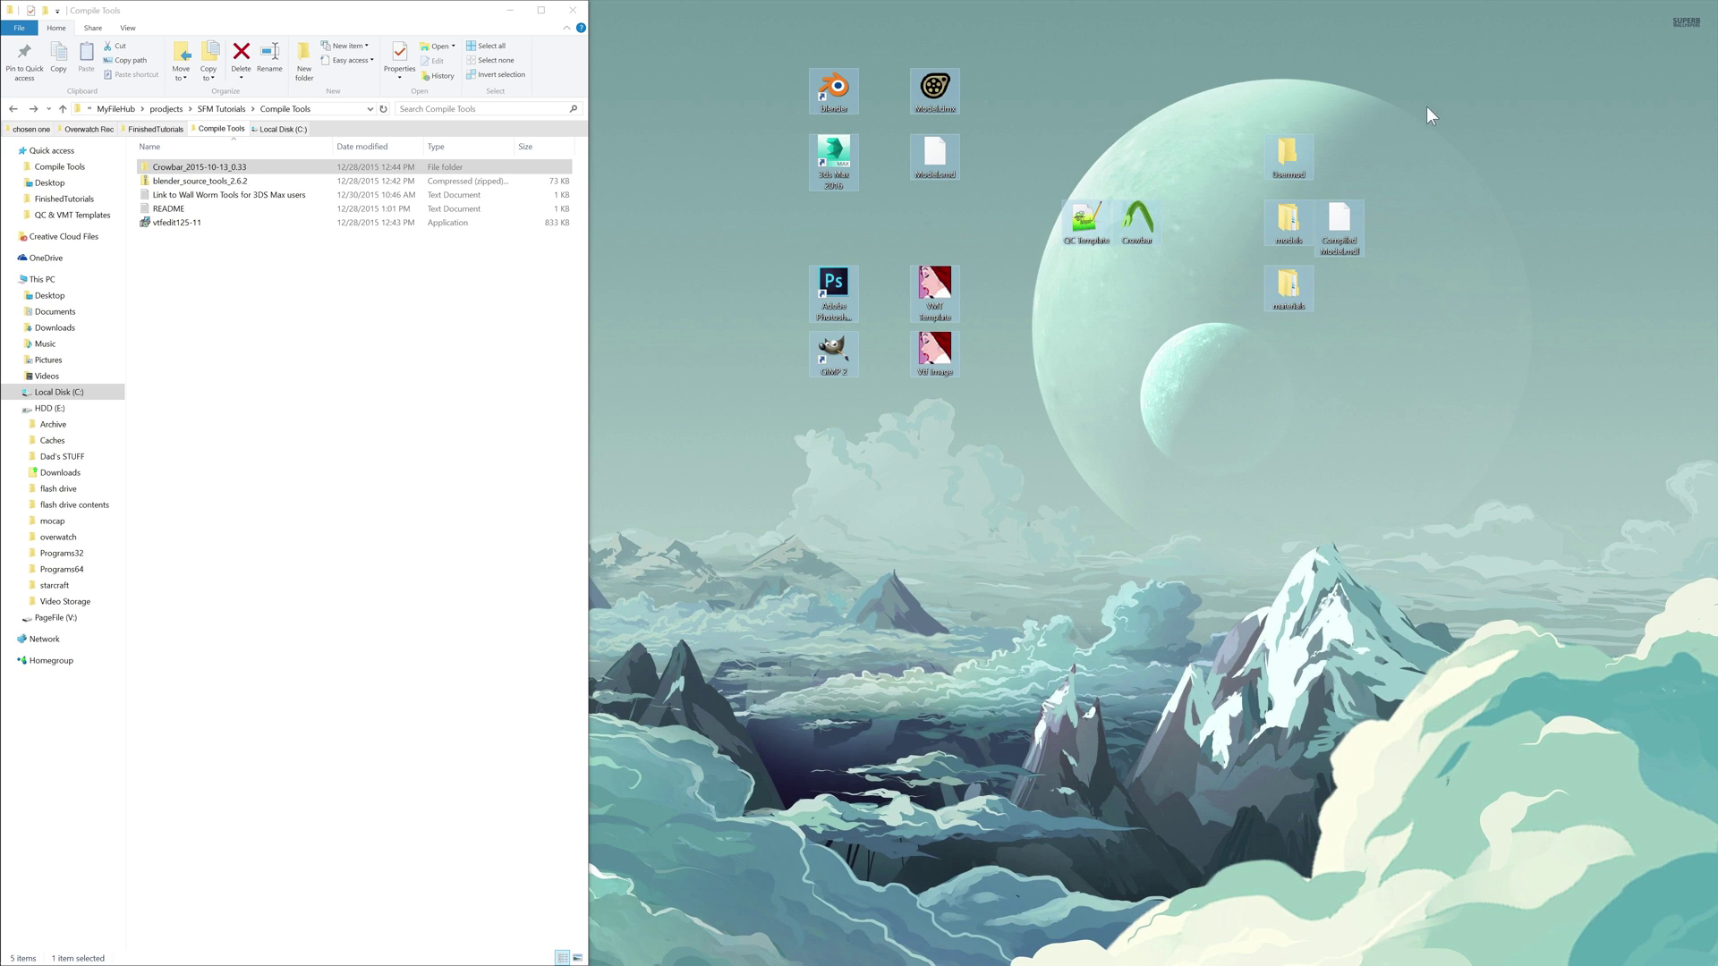
{"action": "left_click", "coordinate": [1451, 243]}
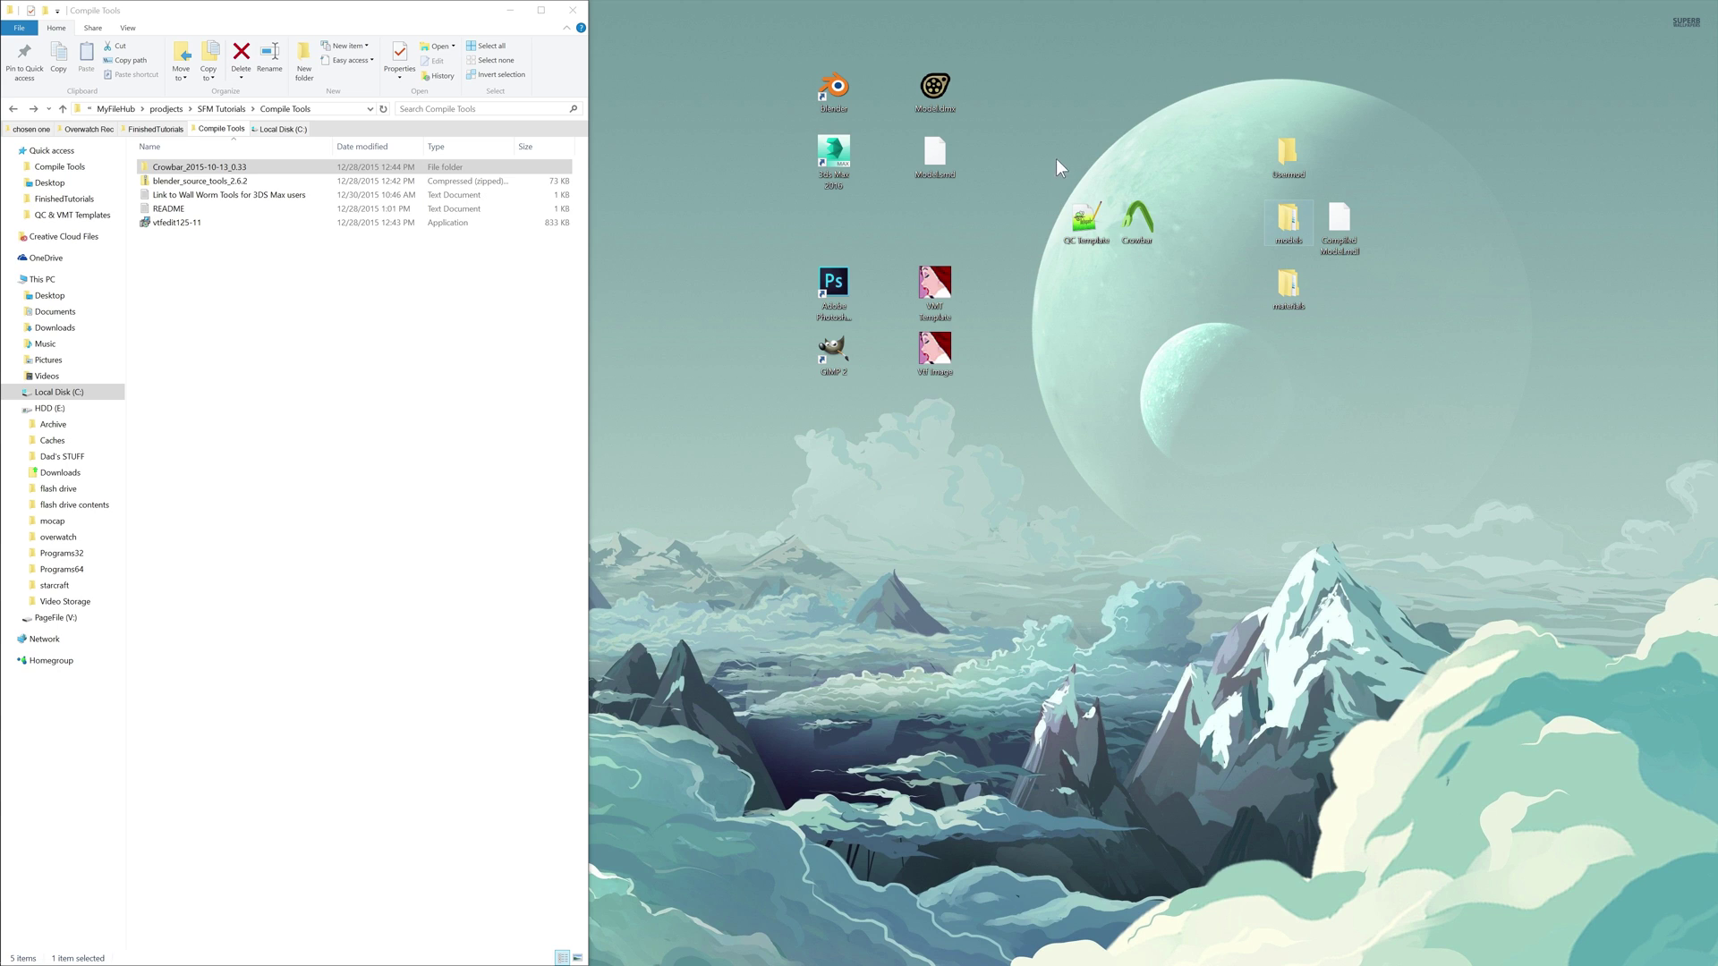
Single out the Blender shortcut and the two exported model files beside the modelling programs on the desktop
{"action": "left_click", "coordinate": [834, 91]}
{"action": "left_click_drag", "start_coordinate": [621, 184], "coordinate": [742, 315]}
{"action": "left_click", "coordinate": [938, 93]}
{"action": "left_click", "coordinate": [933, 148]}
{"action": "left_click", "coordinate": [1029, 190]}
{"action": "left_click", "coordinate": [931, 77]}
{"action": "left_click", "coordinate": [937, 154], "text": "ctrl"}
{"action": "left_click", "coordinate": [1001, 154]}
Open the Vtf Image file from the desktop in VTFEdit and view the lower part of its texture
{"action": "mouse_move", "coordinate": [950, 374]}
{"action": "double_click", "coordinate": [942, 362]}
{"action": "left_click_drag", "start_coordinate": [469, 40], "coordinate": [1007, 206]}
{"action": "scroll", "coordinate": [997, 401], "scroll_direction": "down", "scroll_amount": 10}
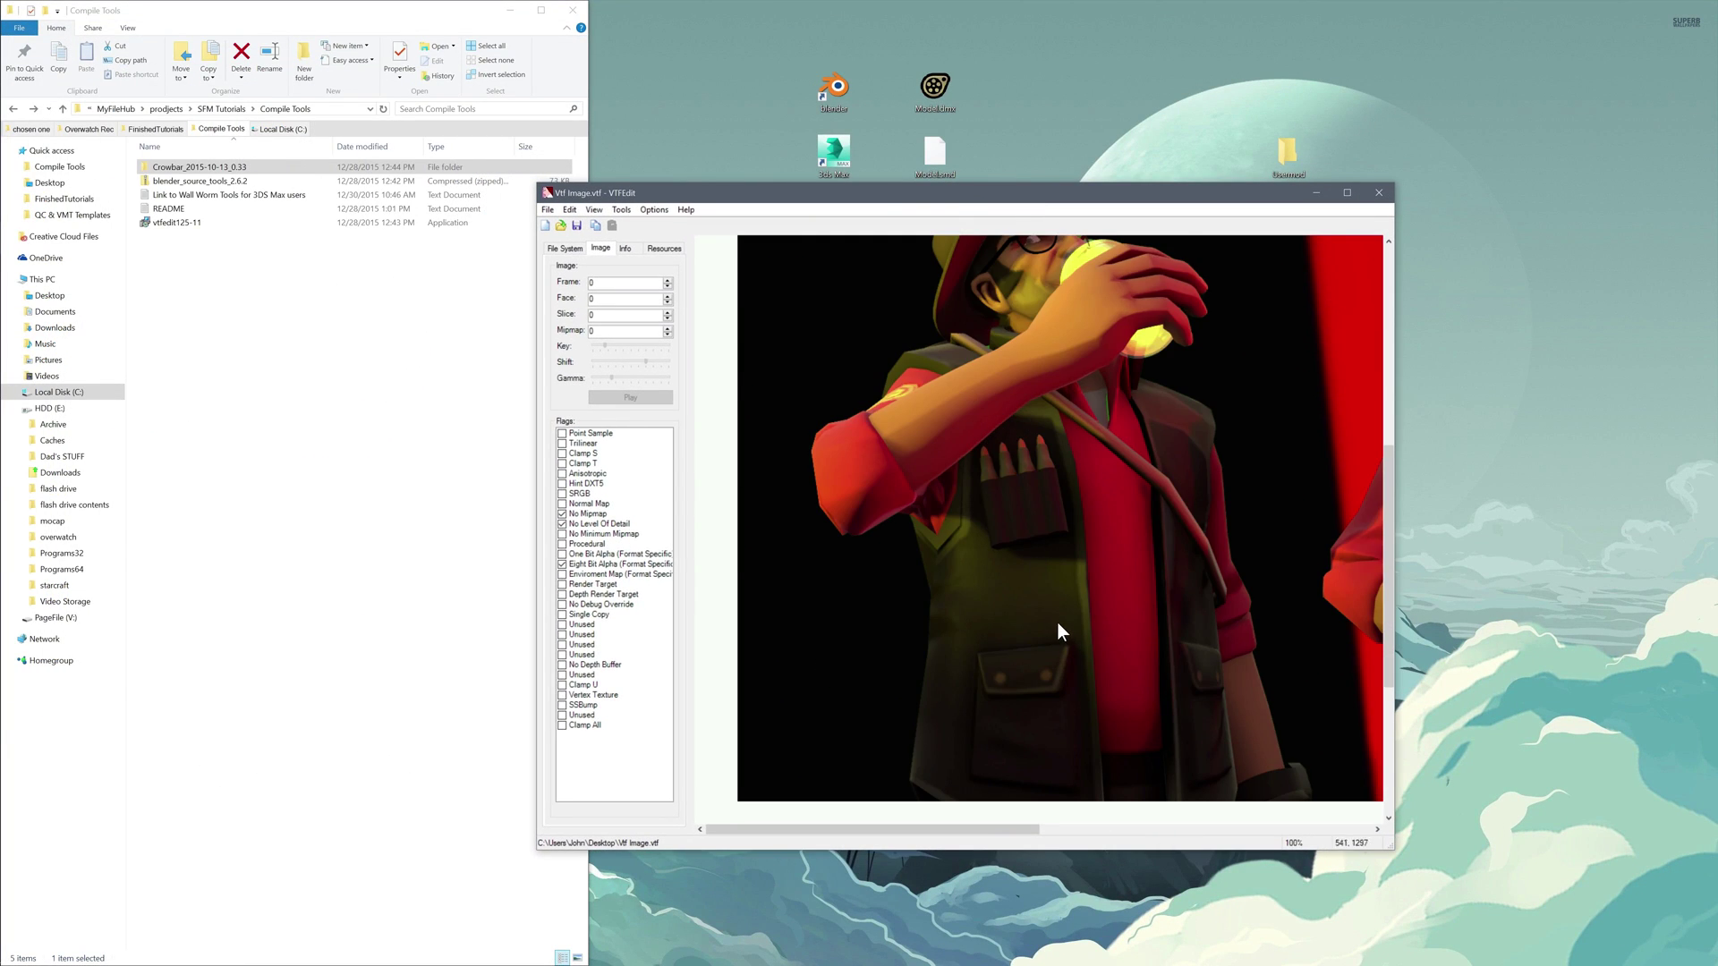
{"action": "scroll", "coordinate": [1056, 619], "scroll_direction": "down", "scroll_amount": 3}
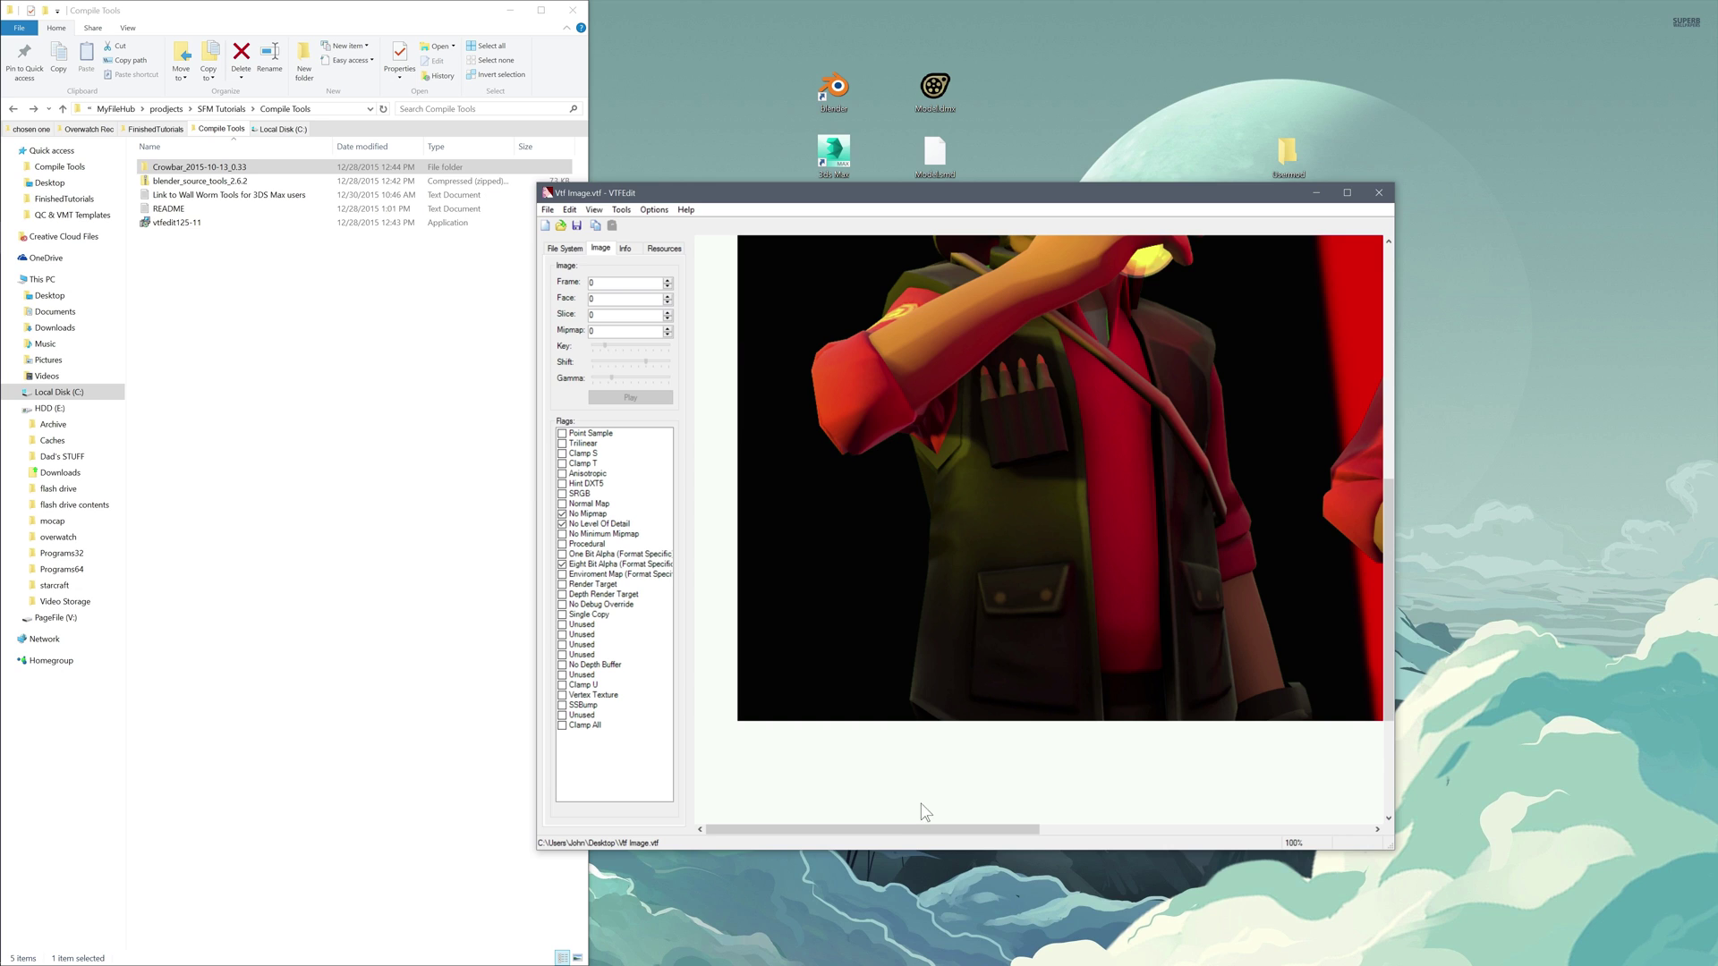
{"action": "left_click", "coordinate": [547, 229]}
{"action": "left_click", "coordinate": [1295, 679]}
Examine the upper and middle areas of the Vtf Image texture, and close the file
{"action": "scroll", "coordinate": [1130, 655], "scroll_direction": "up", "scroll_amount": 12}
{"action": "scroll", "coordinate": [1103, 669], "scroll_direction": "down", "scroll_amount": 1}
{"action": "left_click_drag", "start_coordinate": [985, 836], "coordinate": [1031, 832]}
{"action": "scroll", "coordinate": [1033, 610], "scroll_direction": "down", "scroll_amount": 3}
{"action": "scroll", "coordinate": [1035, 609], "scroll_direction": "up", "scroll_amount": 2}
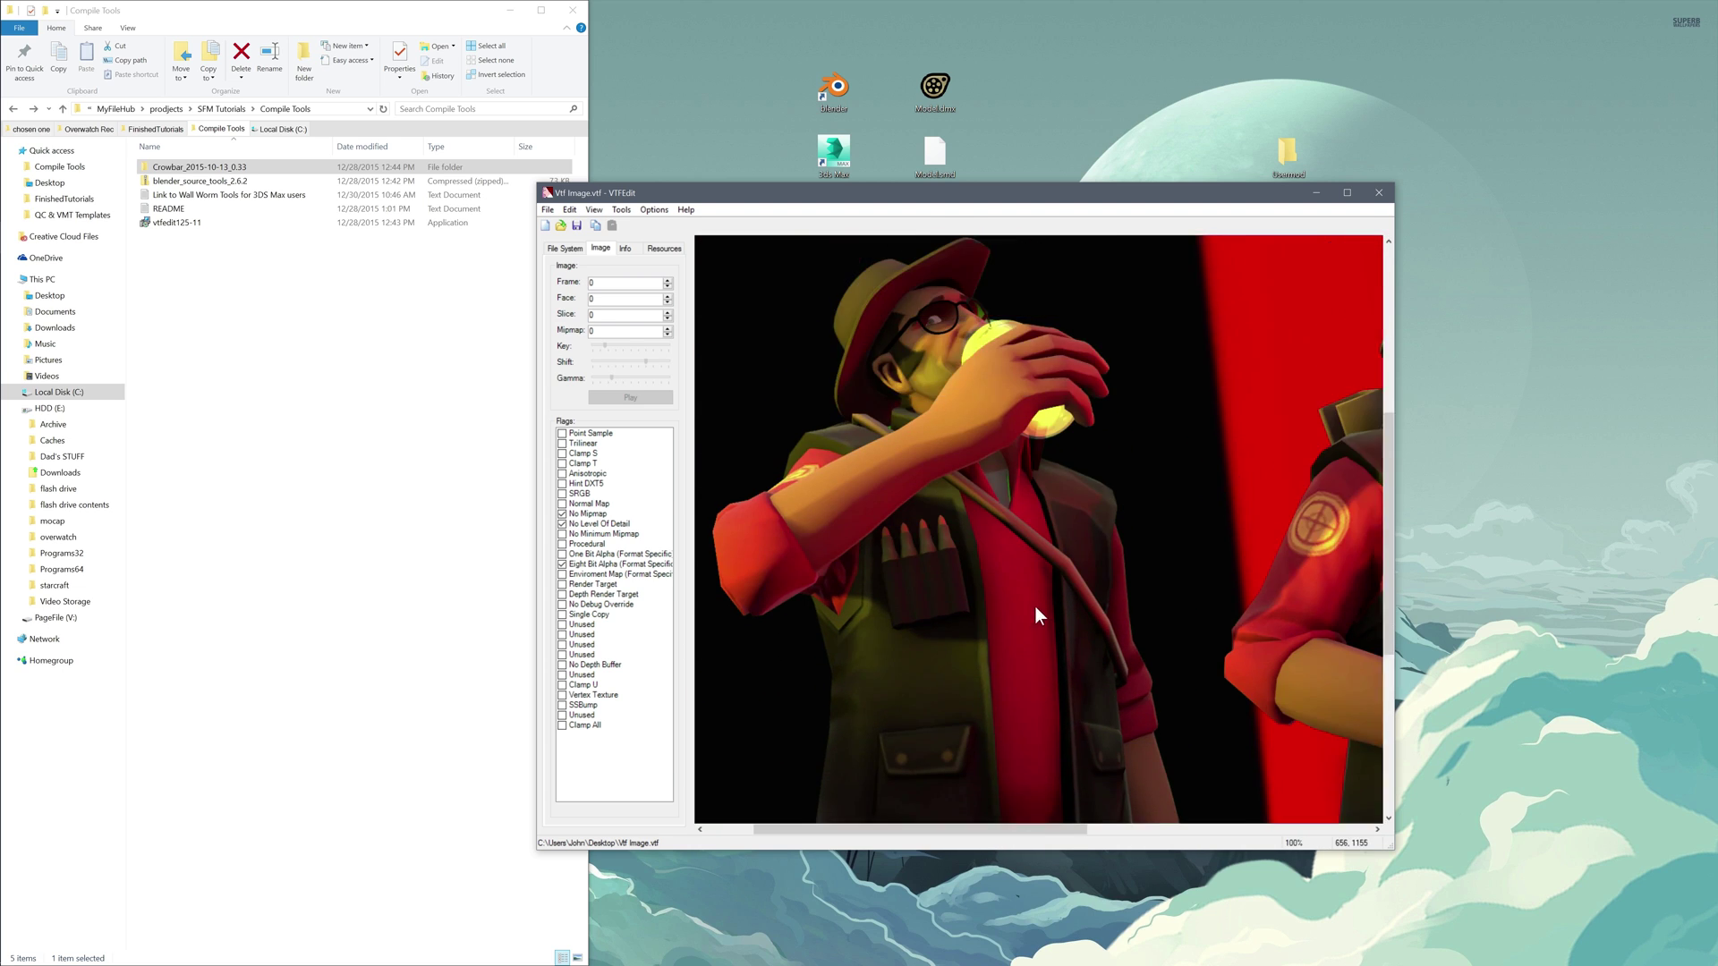
{"action": "scroll", "coordinate": [1037, 607], "scroll_direction": "up", "scroll_amount": 3}
{"action": "scroll", "coordinate": [1043, 631], "scroll_direction": "down", "scroll_amount": 3}
{"action": "scroll", "coordinate": [1002, 654], "scroll_direction": "up", "scroll_amount": 1}
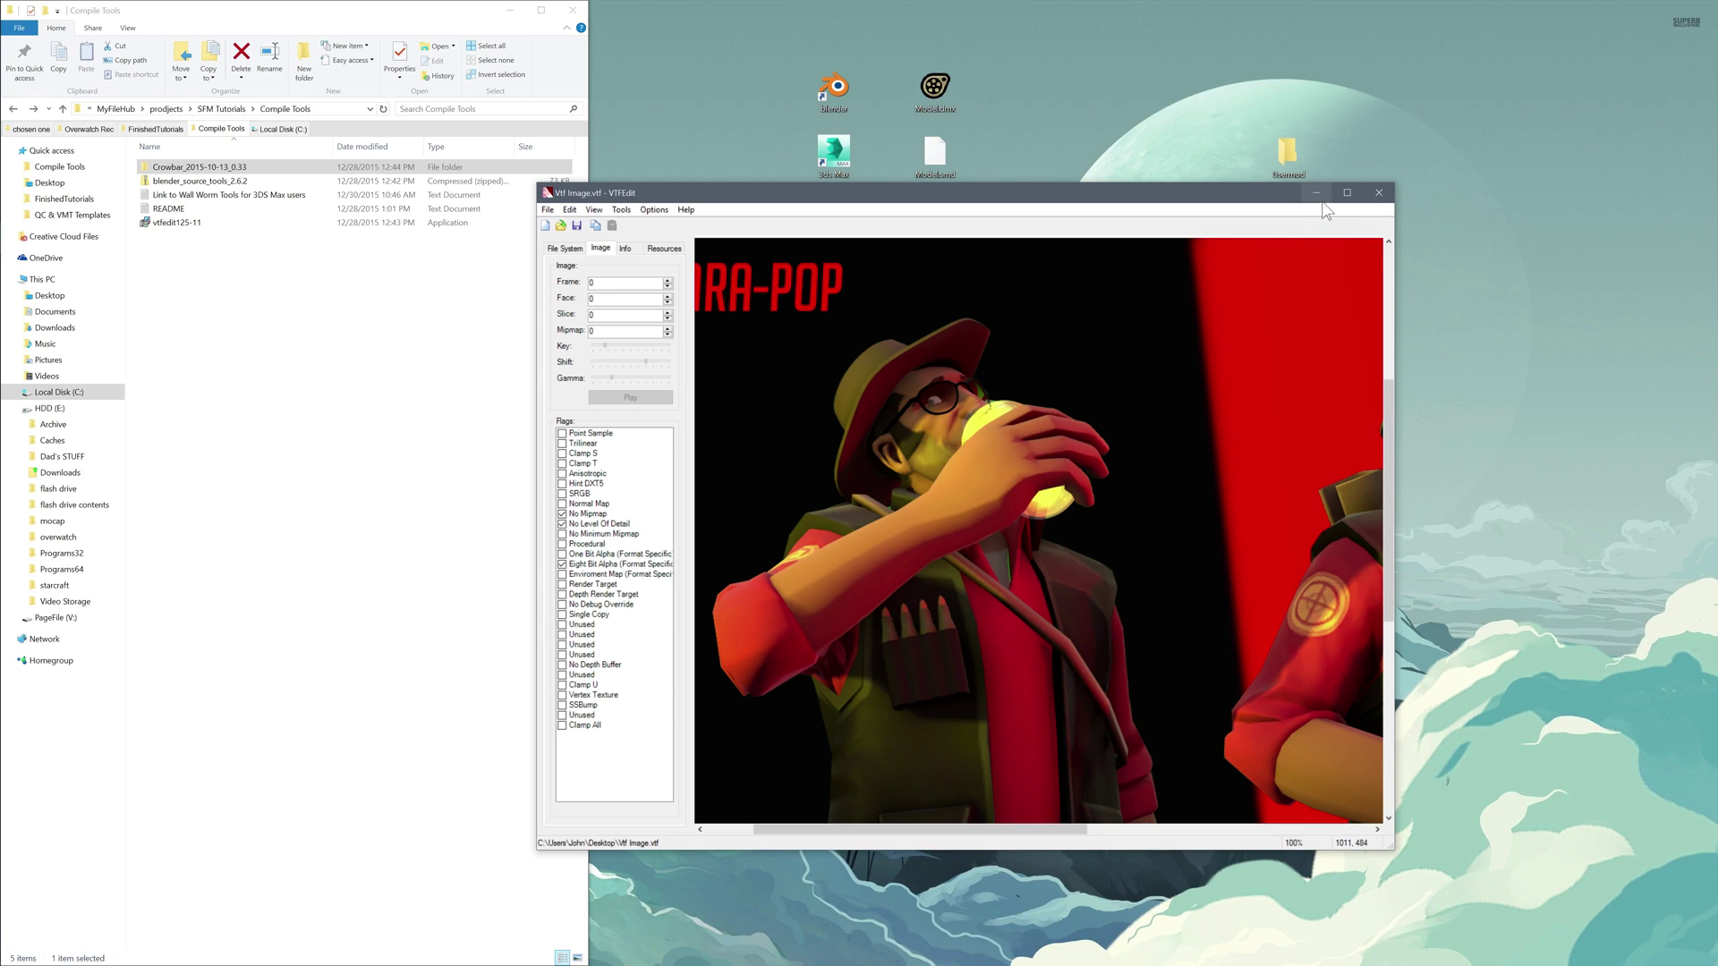
{"action": "left_click", "coordinate": [1379, 193]}
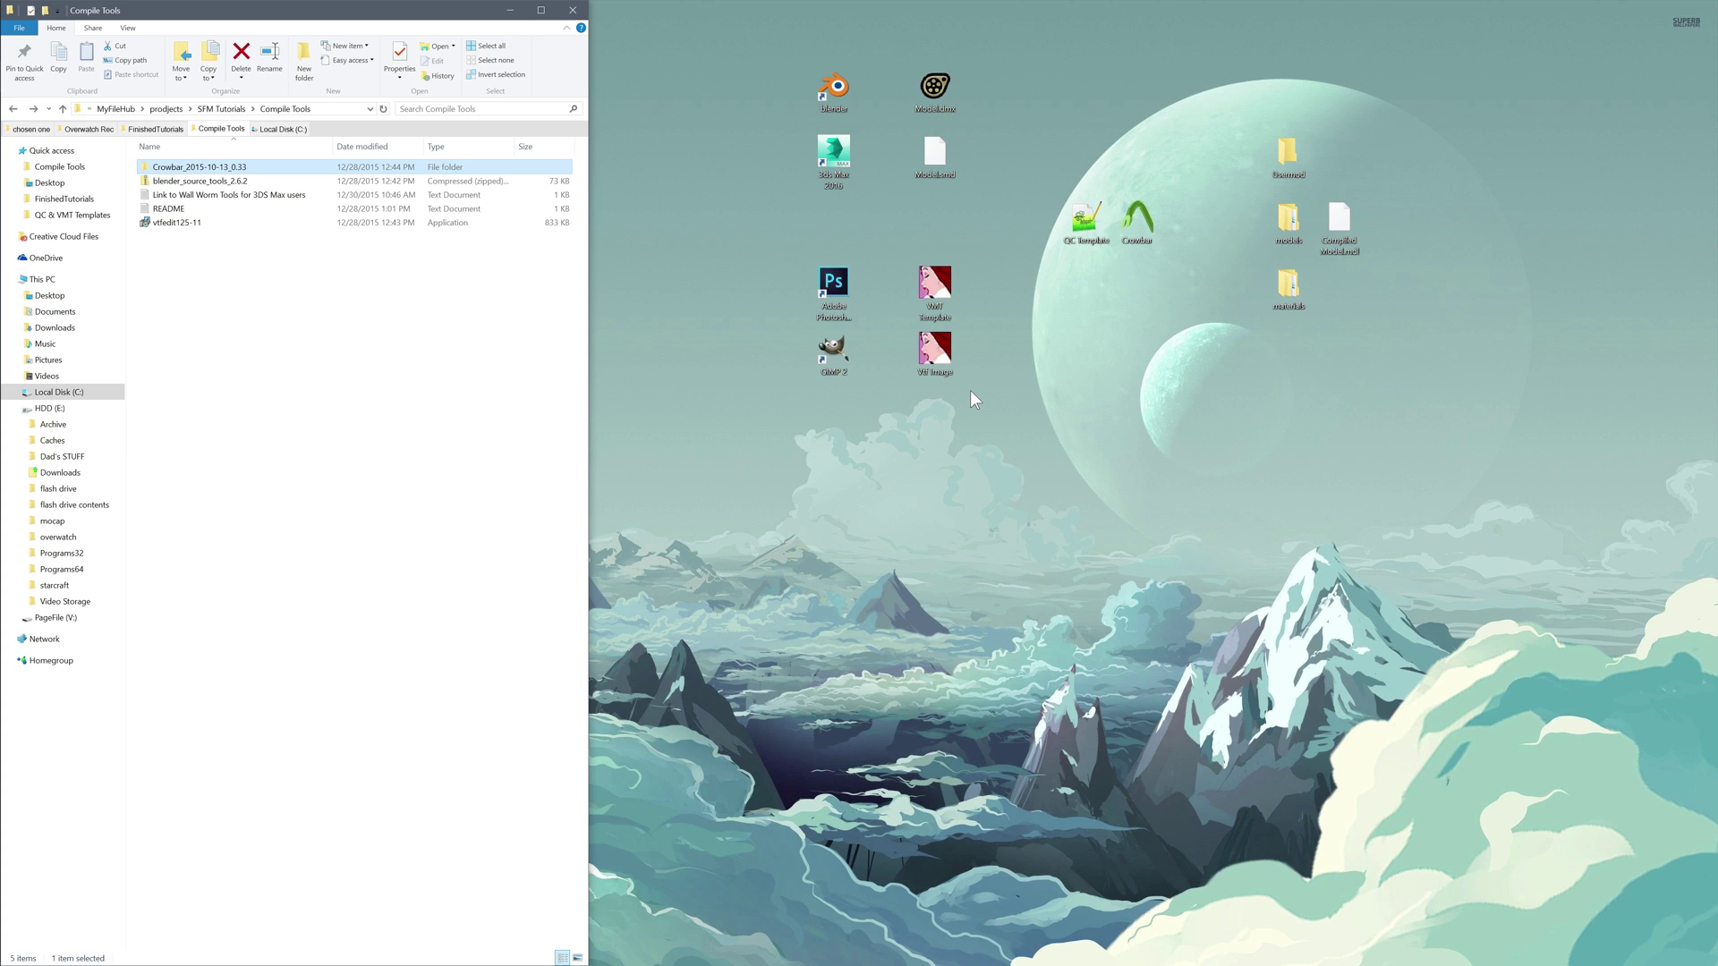
Open the VMT Template in VTFEdit, review its bracketed shader block, texture paths and $phong parameter, and close it
{"action": "double_click", "coordinate": [935, 284]}
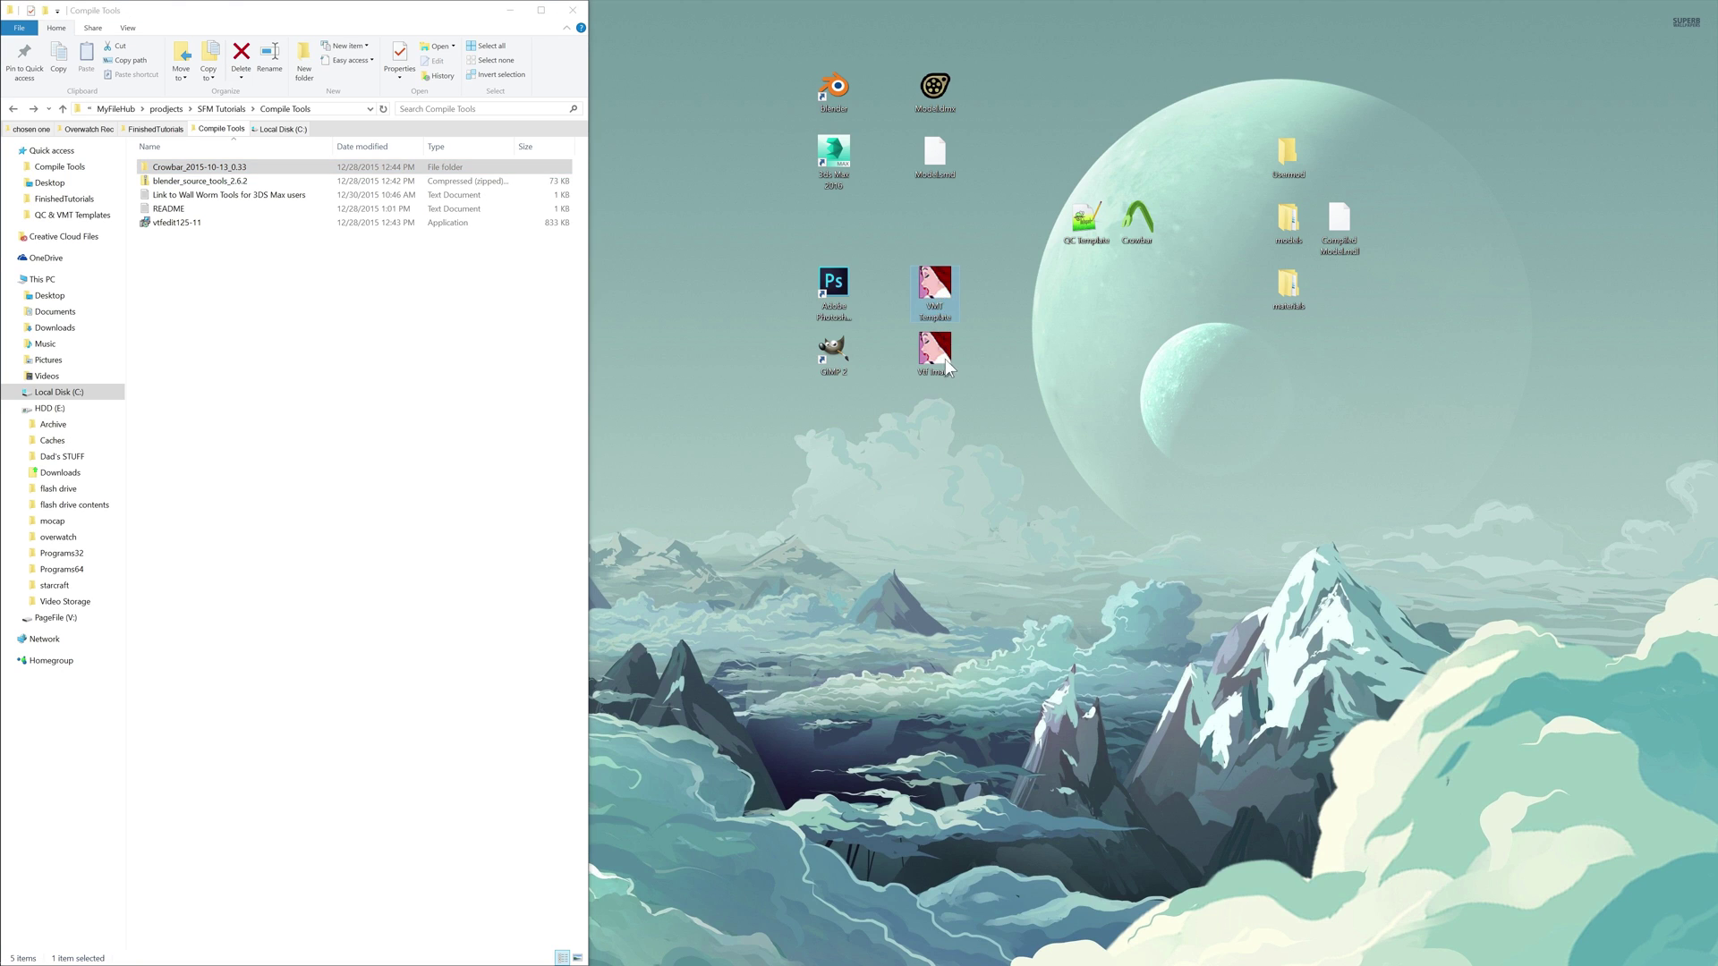
{"action": "left_click_drag", "start_coordinate": [978, 198], "coordinate": [1049, 203]}
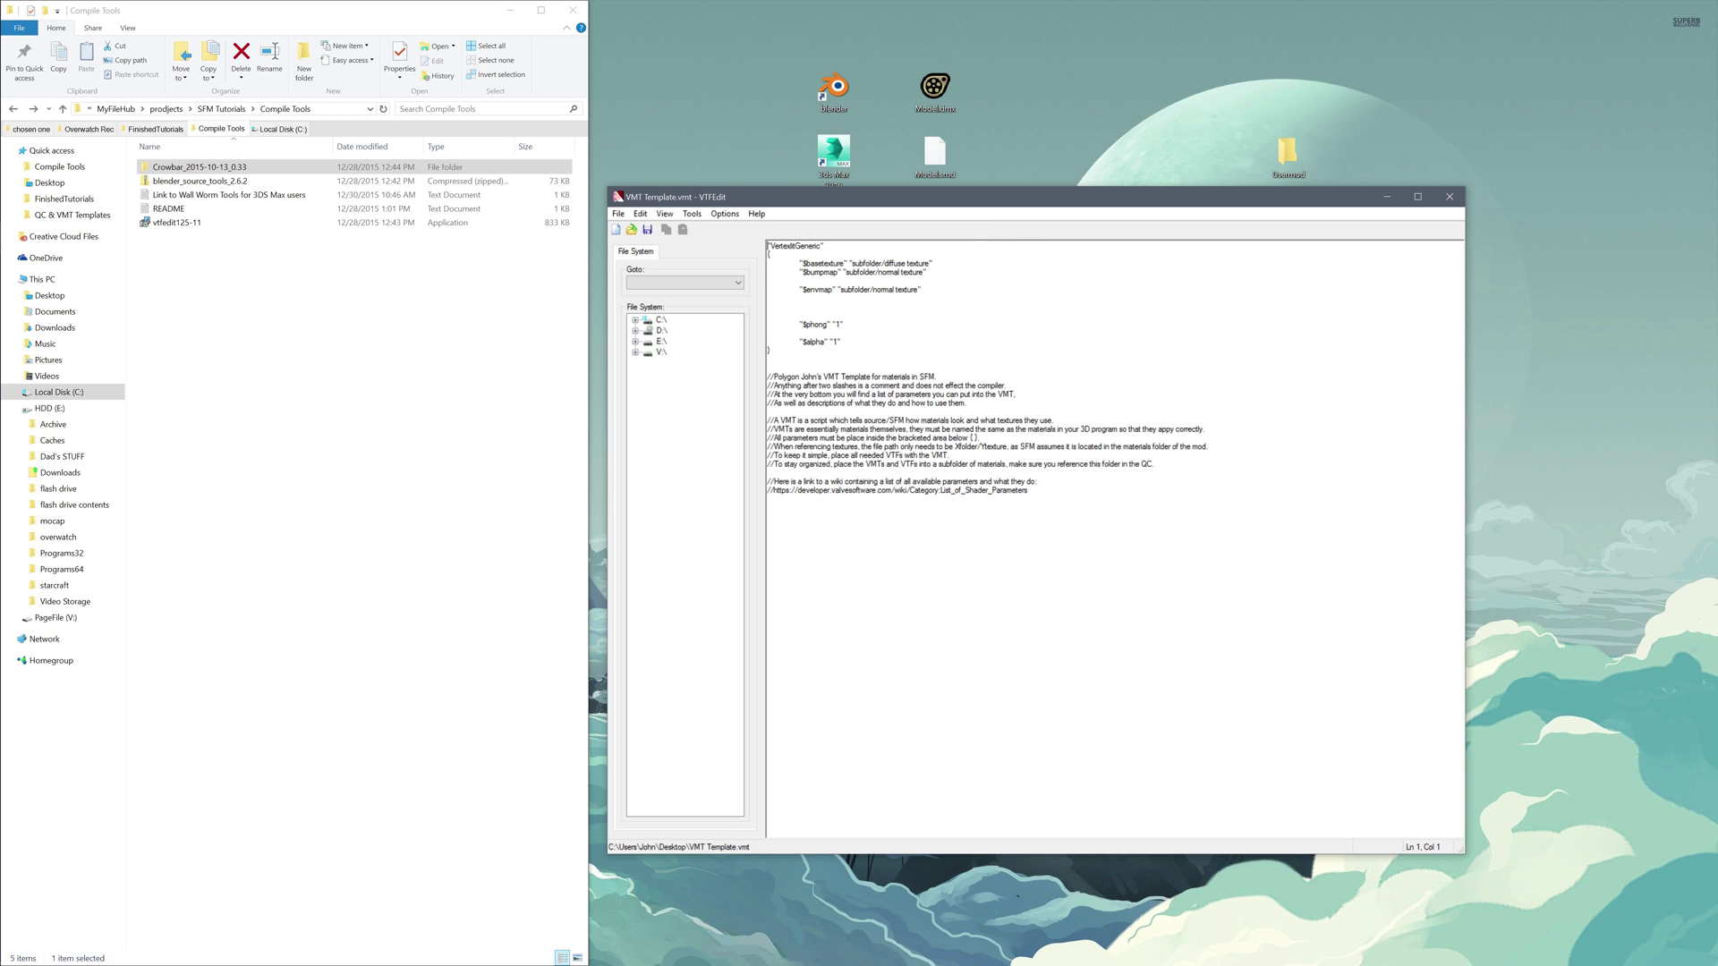
{"action": "left_click_drag", "start_coordinate": [773, 351], "coordinate": [706, 225]}
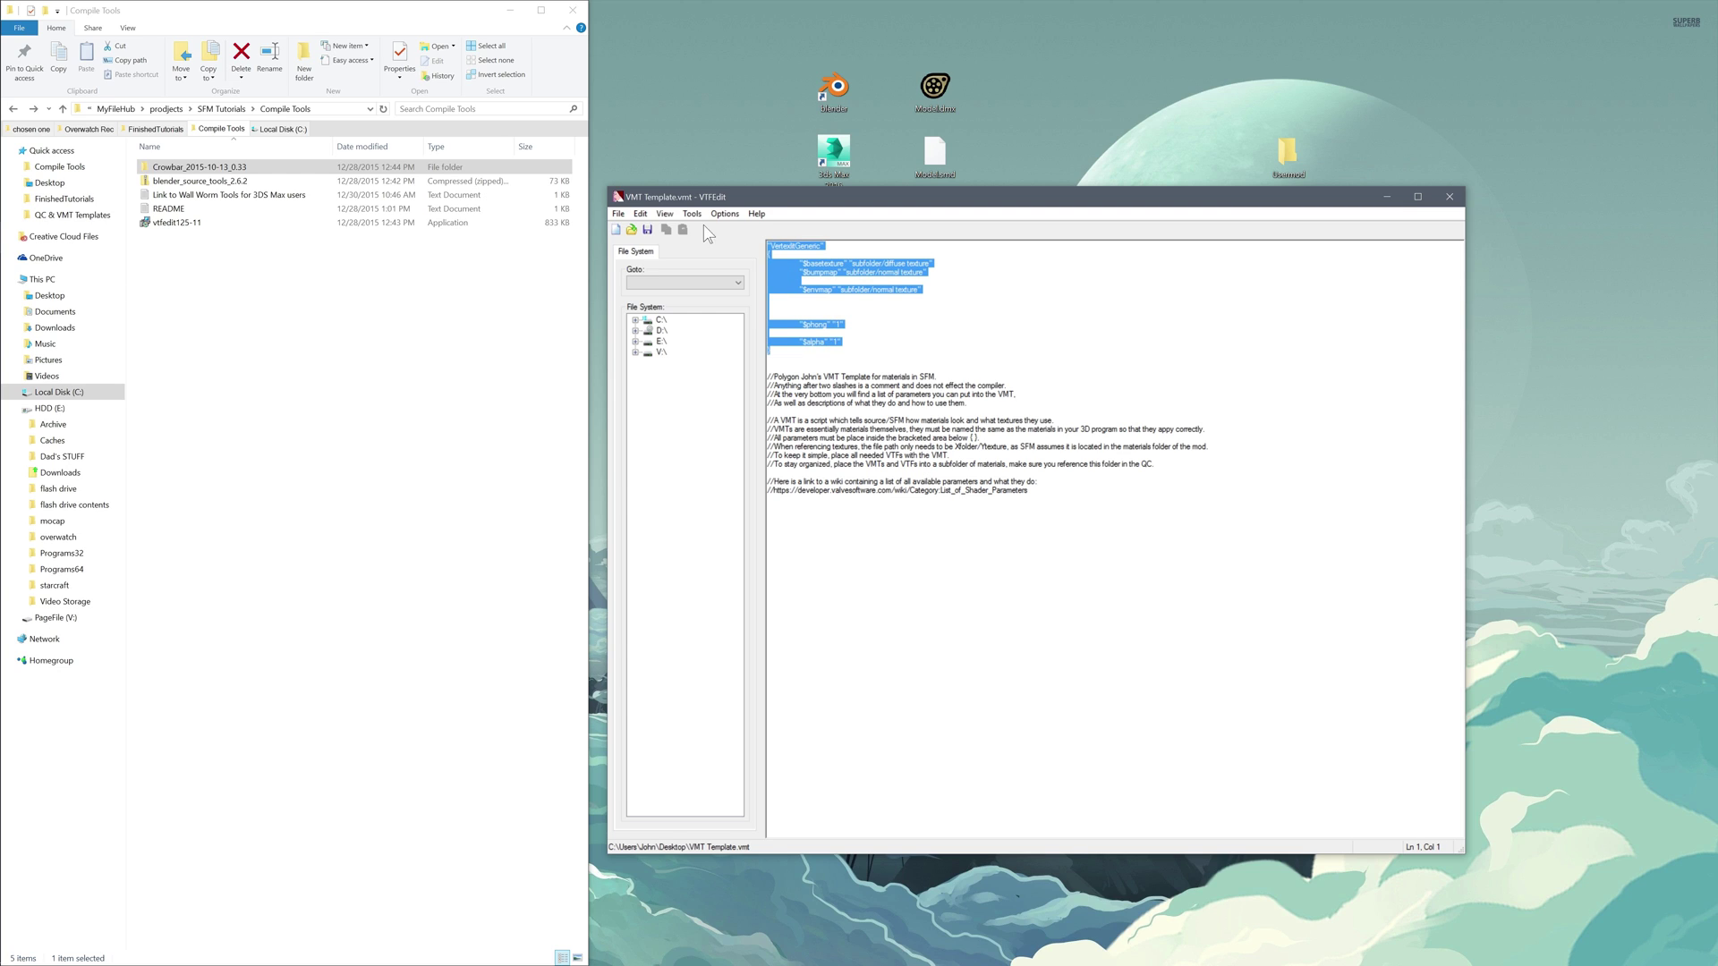
{"action": "left_click", "coordinate": [806, 299]}
{"action": "left_click_drag", "start_coordinate": [929, 273], "coordinate": [805, 264]}
{"action": "left_click_drag", "start_coordinate": [922, 290], "coordinate": [768, 325]}
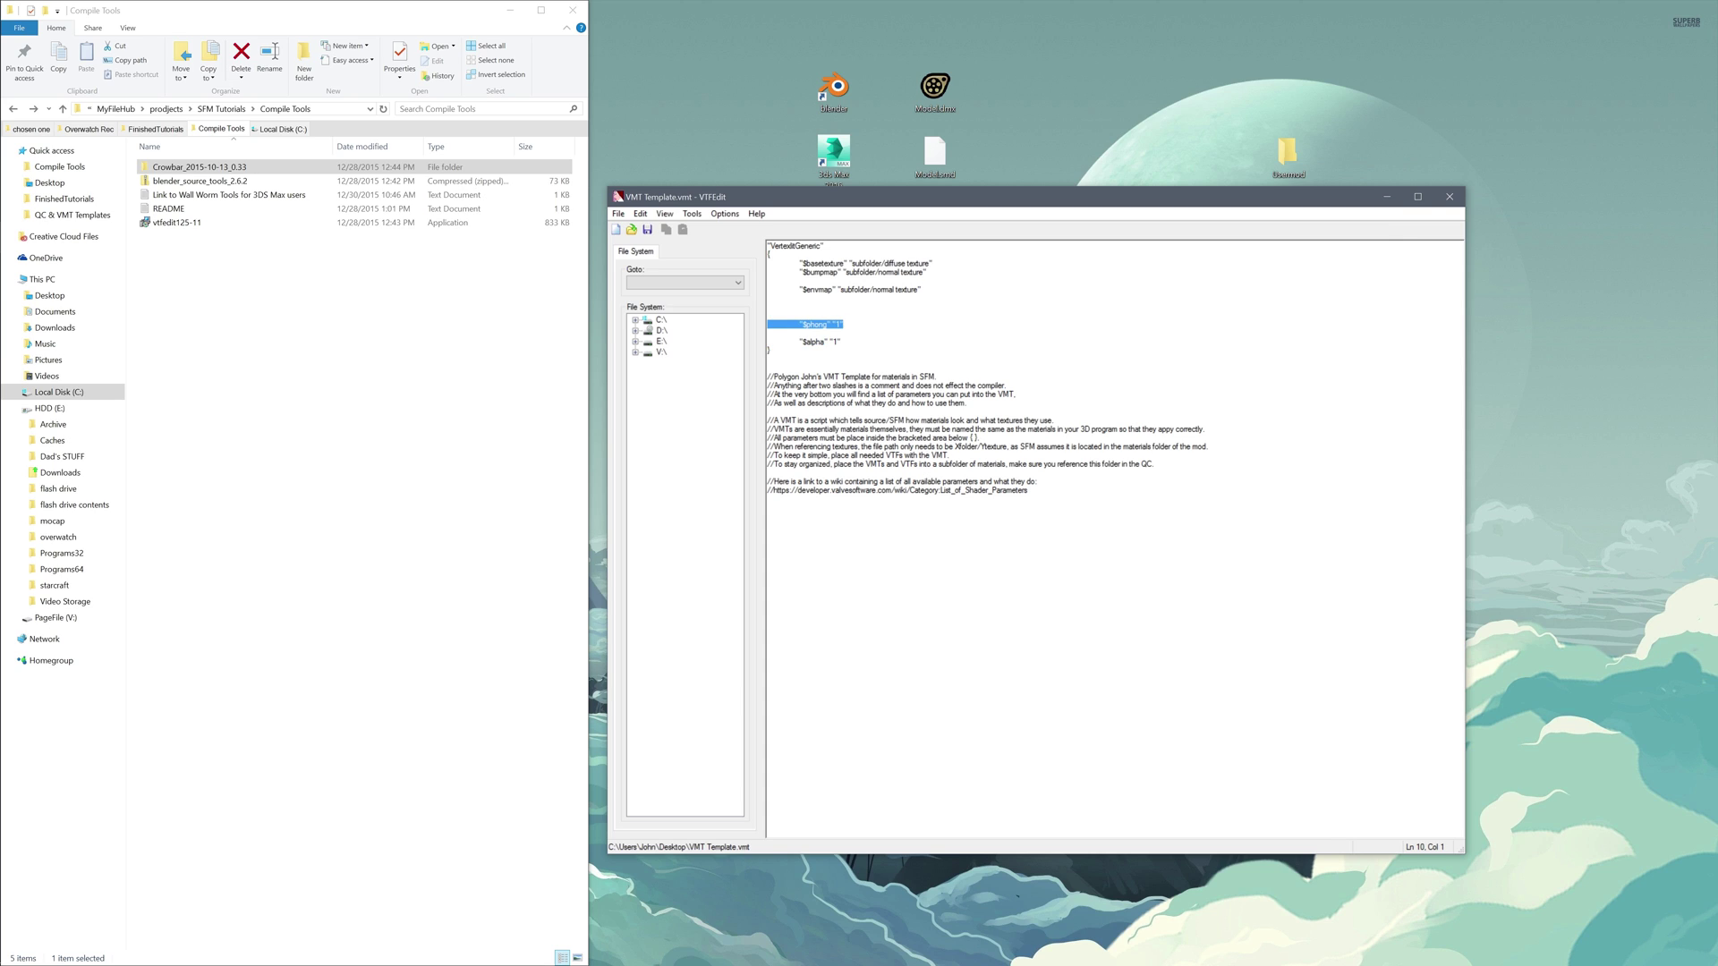
{"action": "left_click", "coordinate": [1450, 198]}
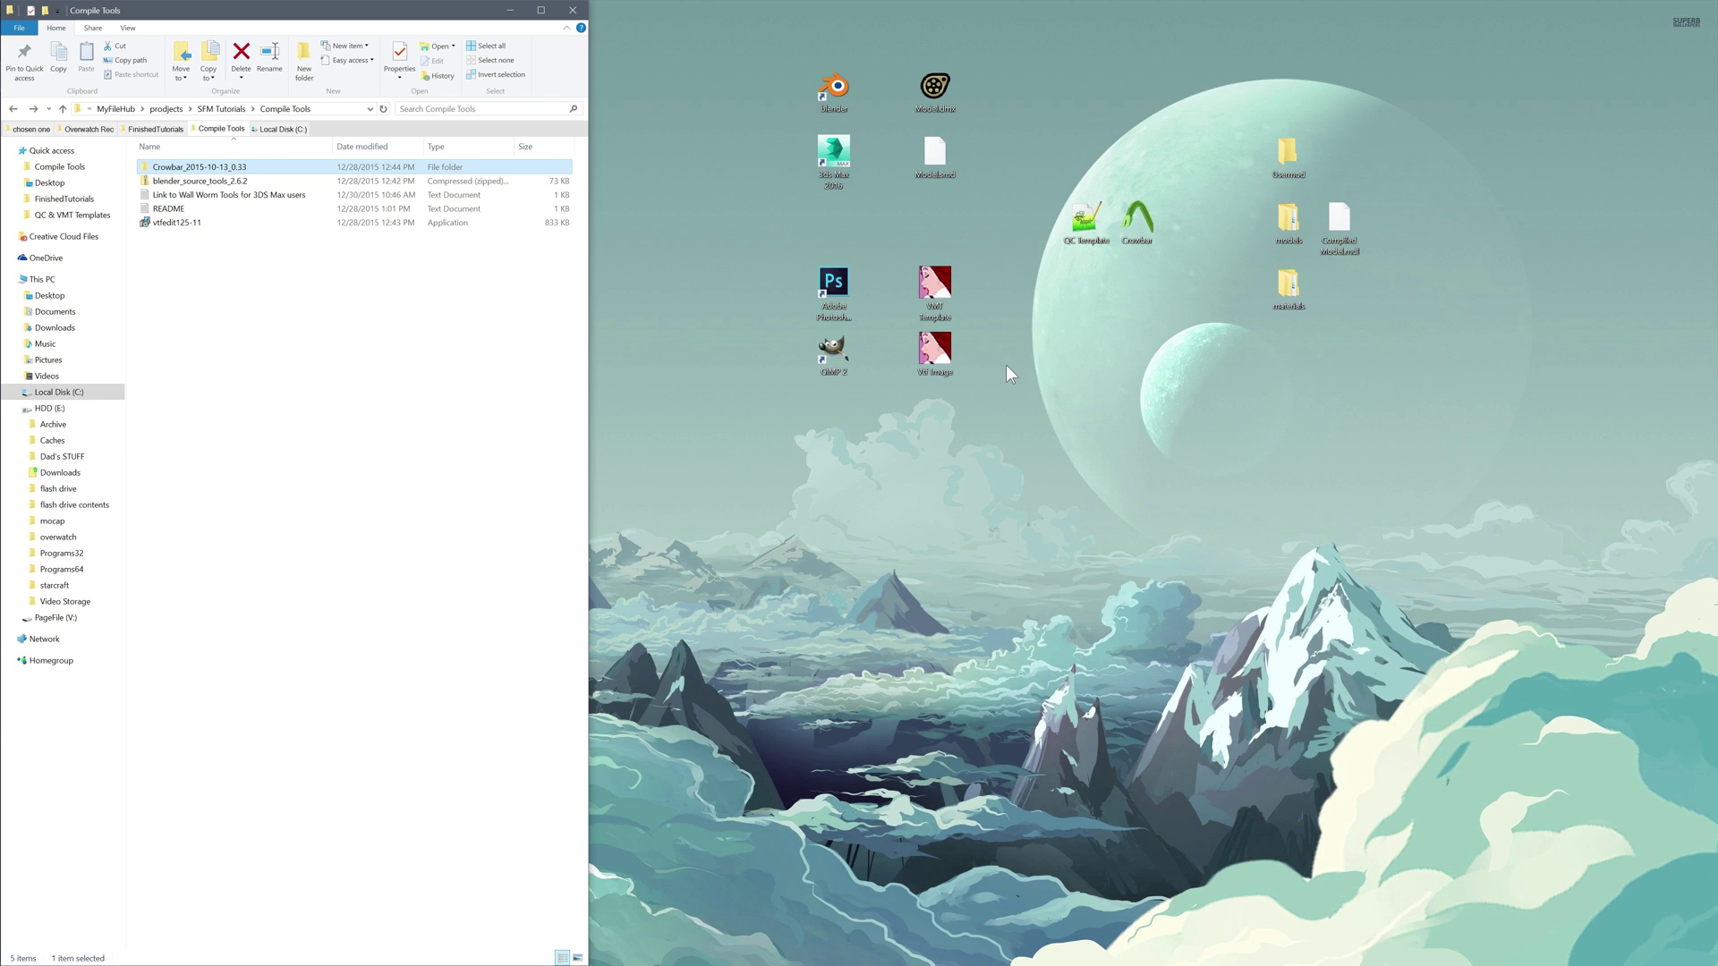
Highlight all the Compile Tools files, followed by the desktop column of model, VMT and VTF files, and clear the selections
{"action": "left_click_drag", "start_coordinate": [294, 422], "coordinate": [191, 161]}
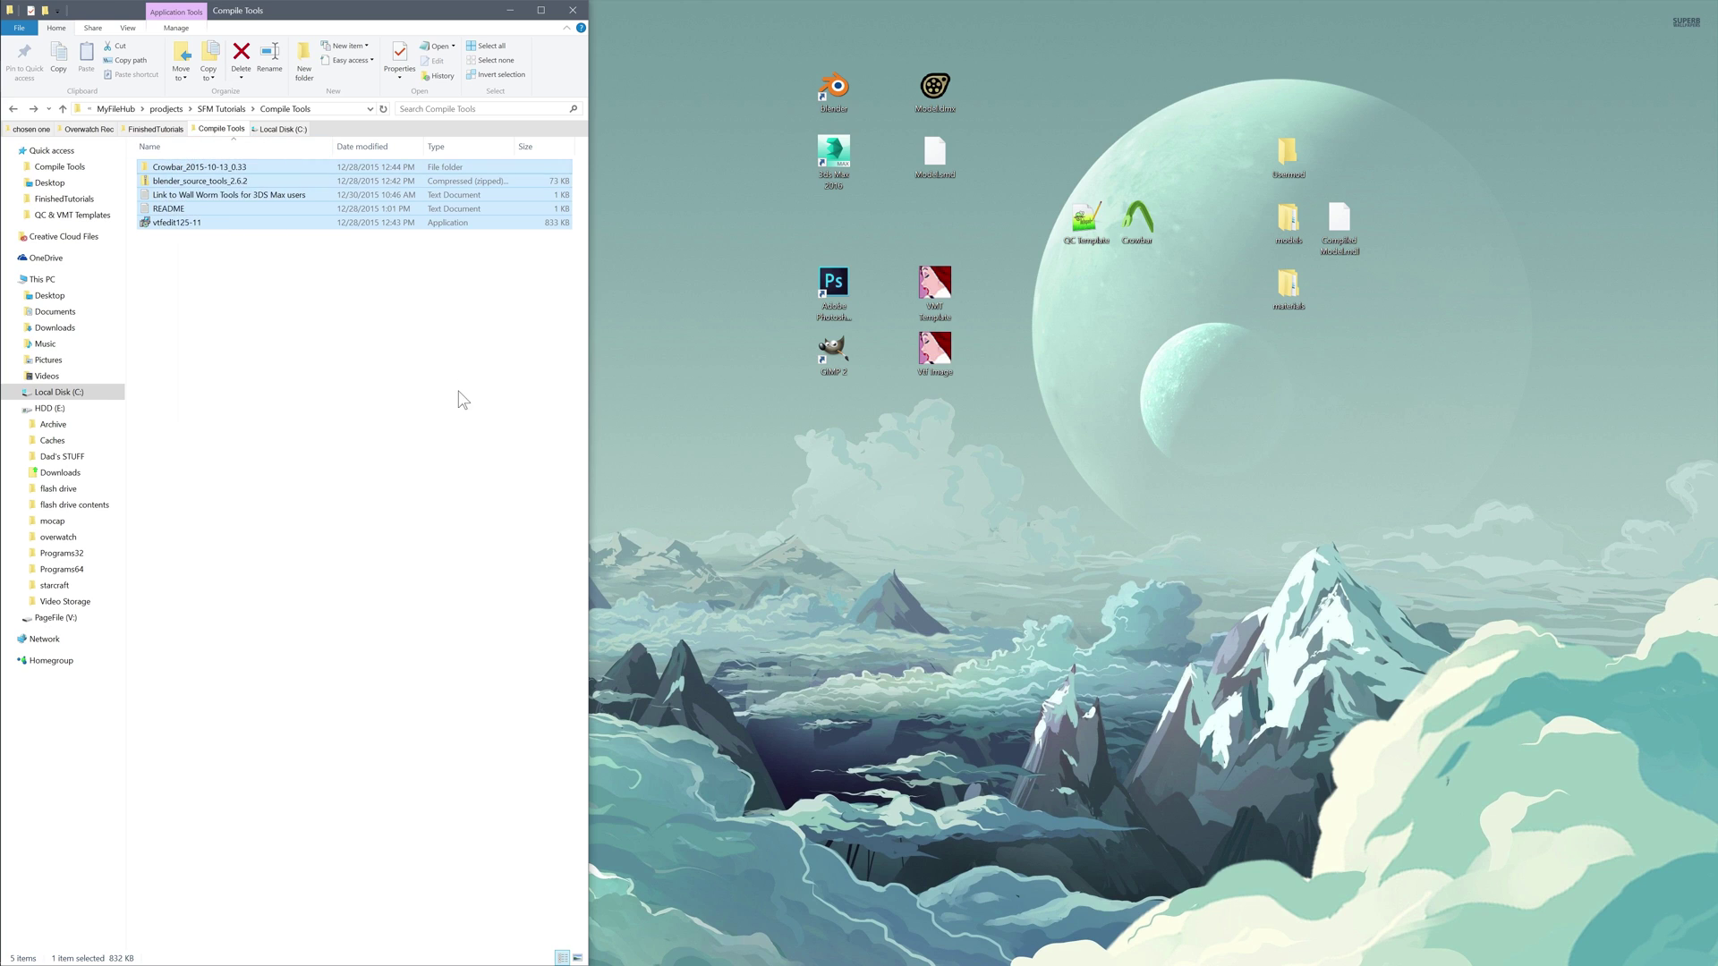
{"action": "left_click", "coordinate": [460, 387]}
{"action": "left_click", "coordinate": [1097, 424]}
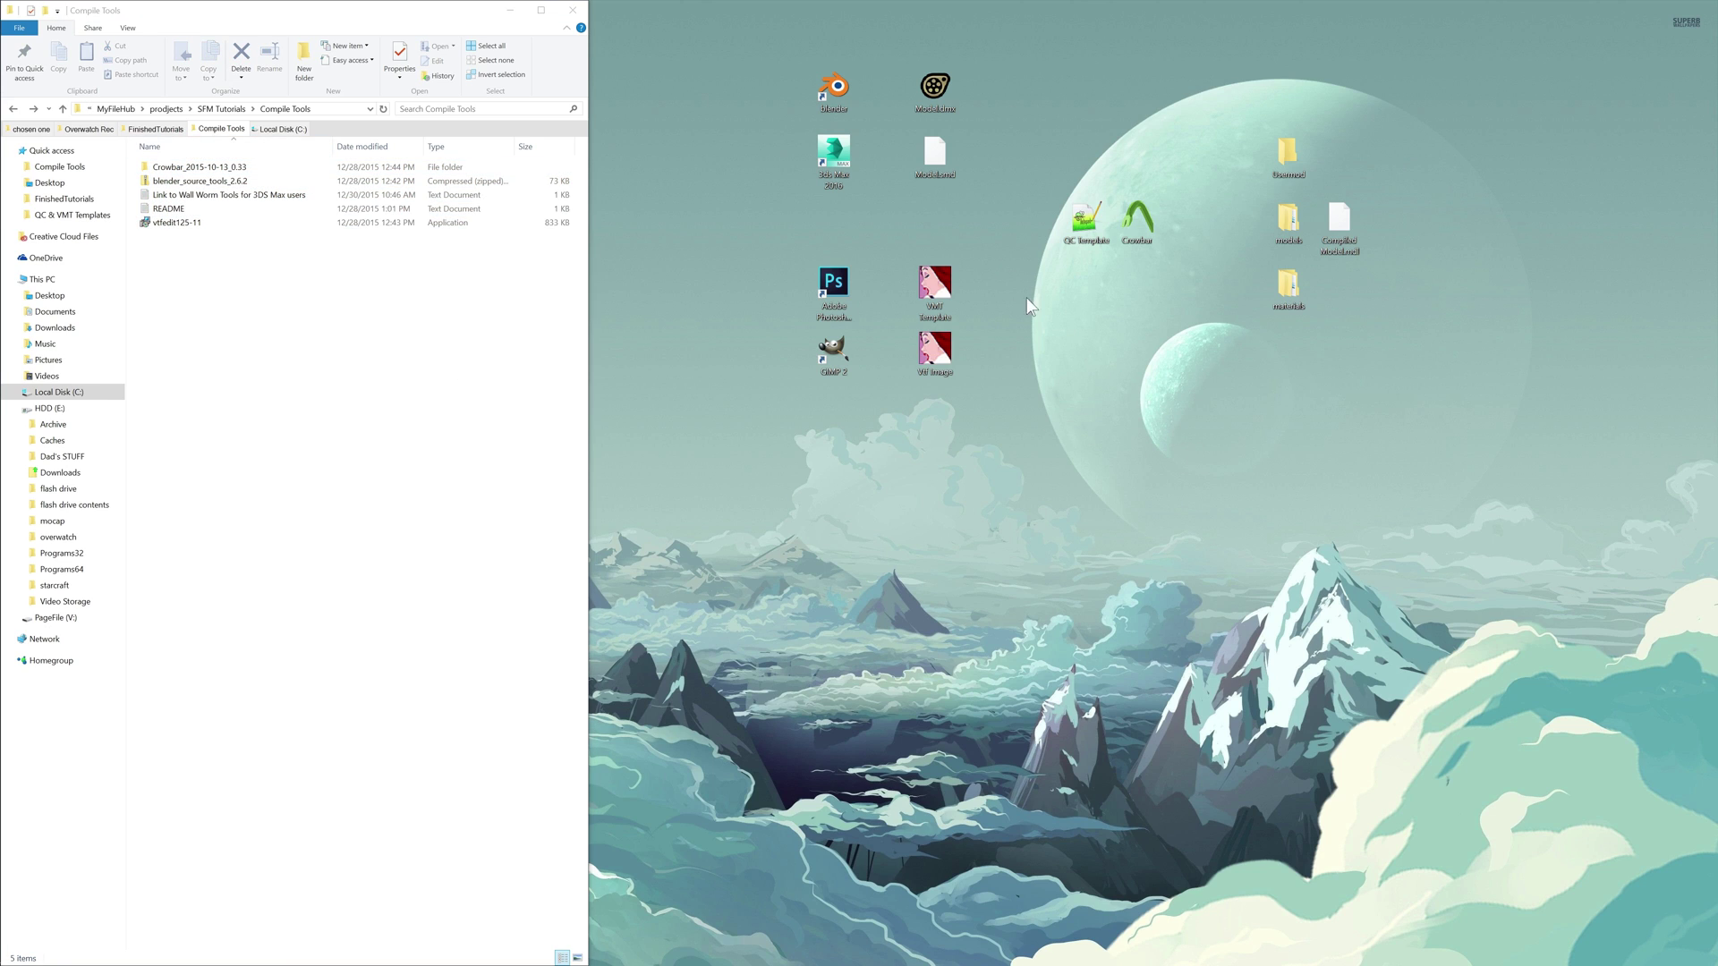
{"action": "left_click_drag", "start_coordinate": [916, 37], "coordinate": [995, 464]}
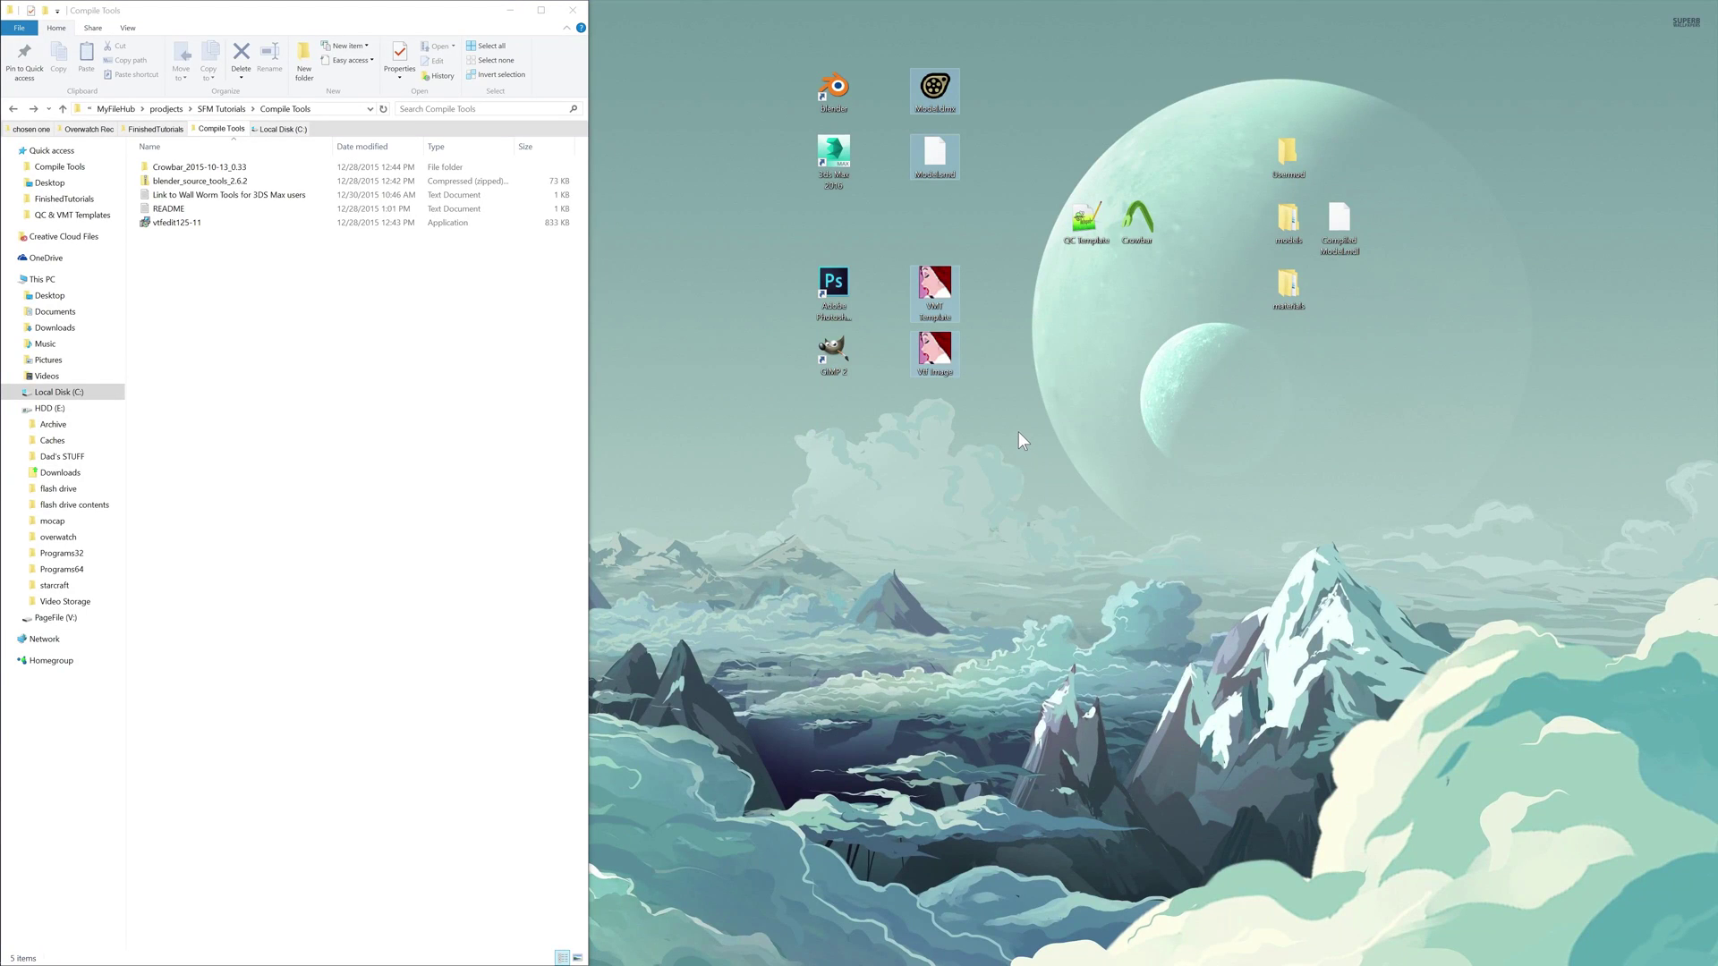
{"action": "left_click", "coordinate": [1039, 309]}
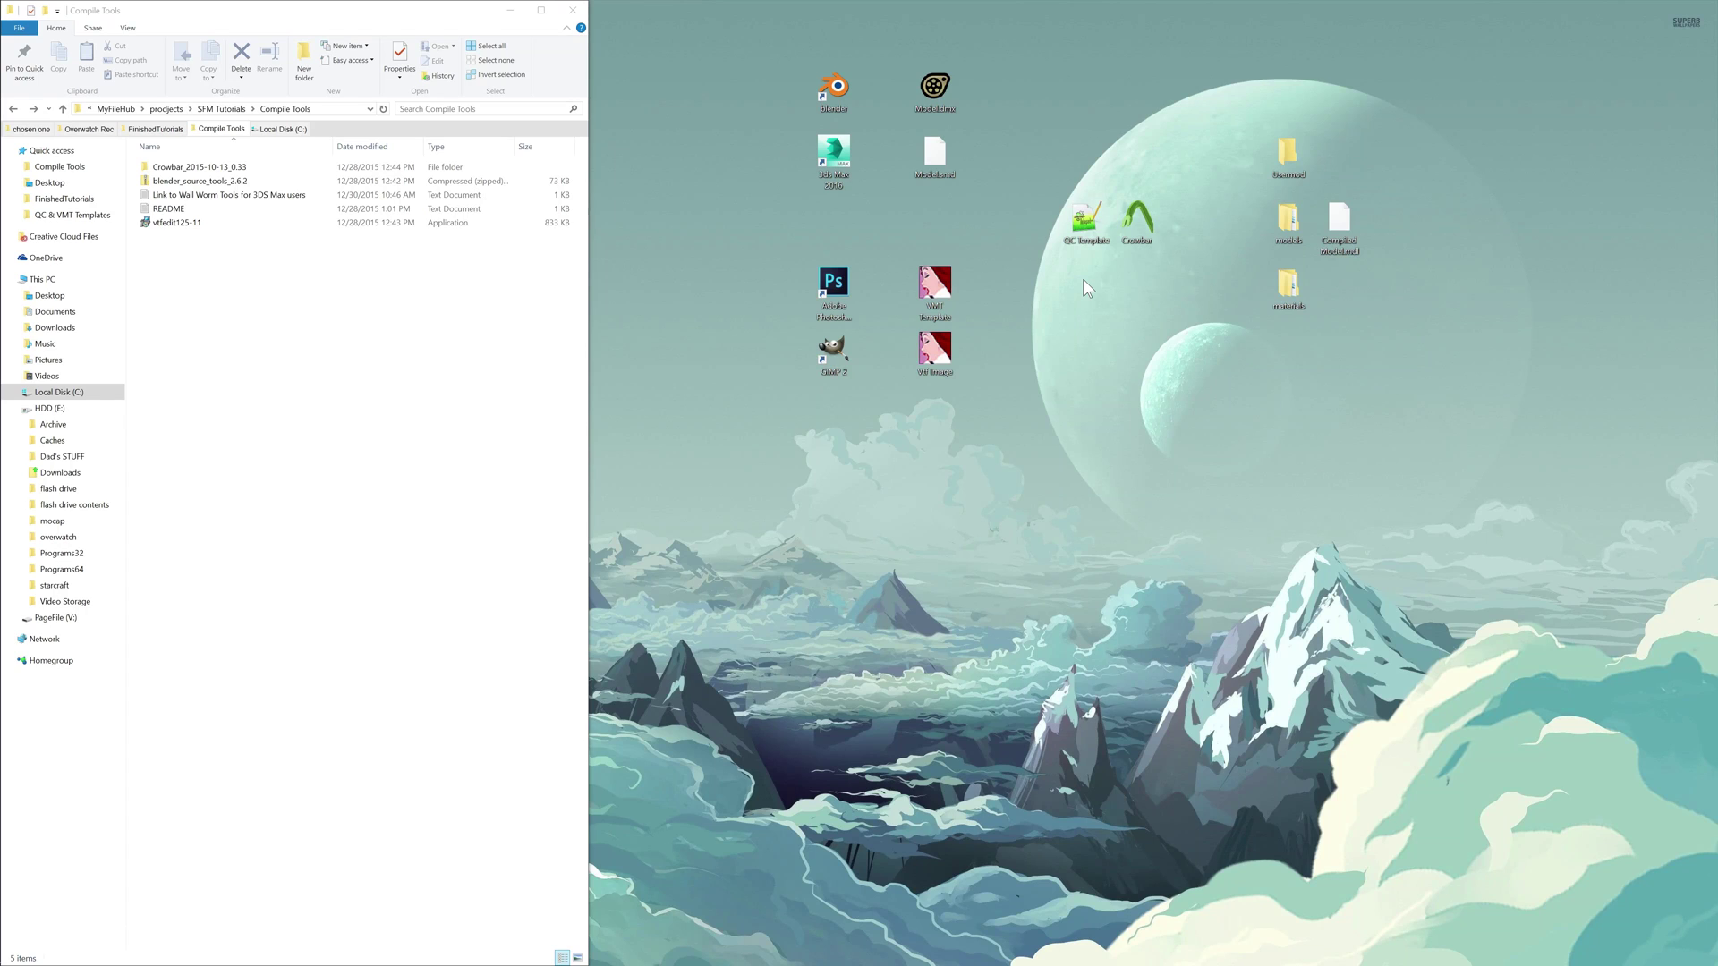
Open the desktop QC Template in Notepad++ and read through its commands, skin families and comments
{"action": "double_click", "coordinate": [1077, 231]}
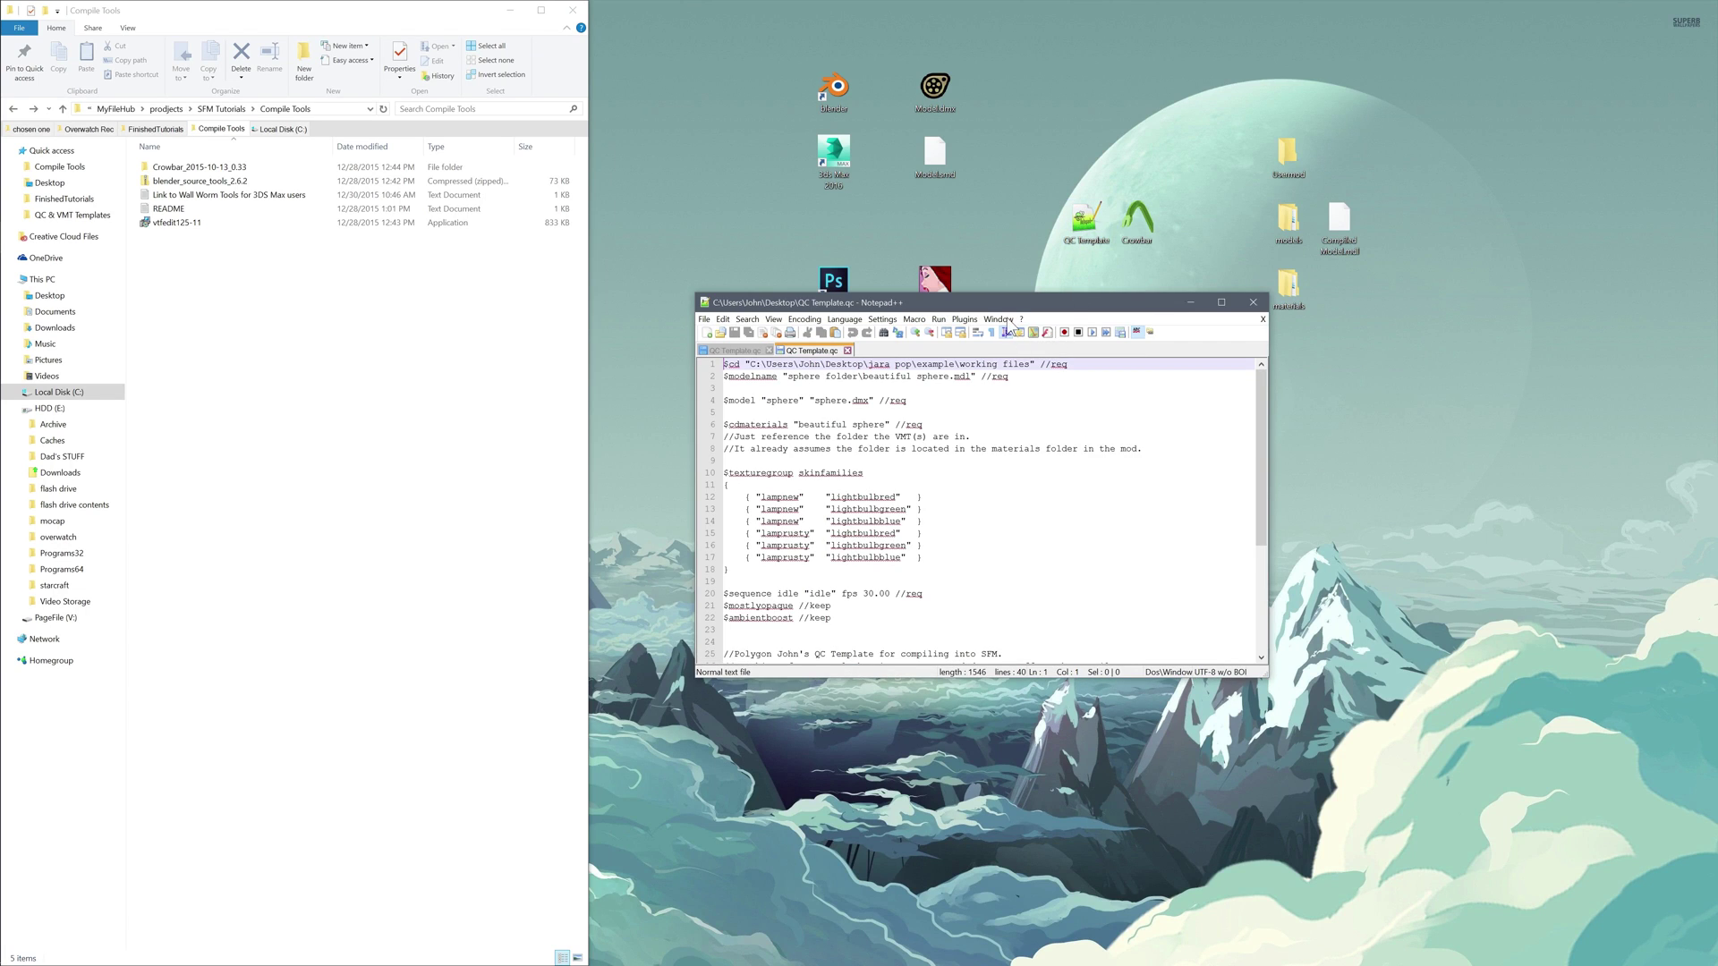
{"action": "scroll", "coordinate": [1012, 524], "scroll_direction": "down", "scroll_amount": 3}
{"action": "scroll", "coordinate": [1011, 524], "scroll_direction": "down", "scroll_amount": 2}
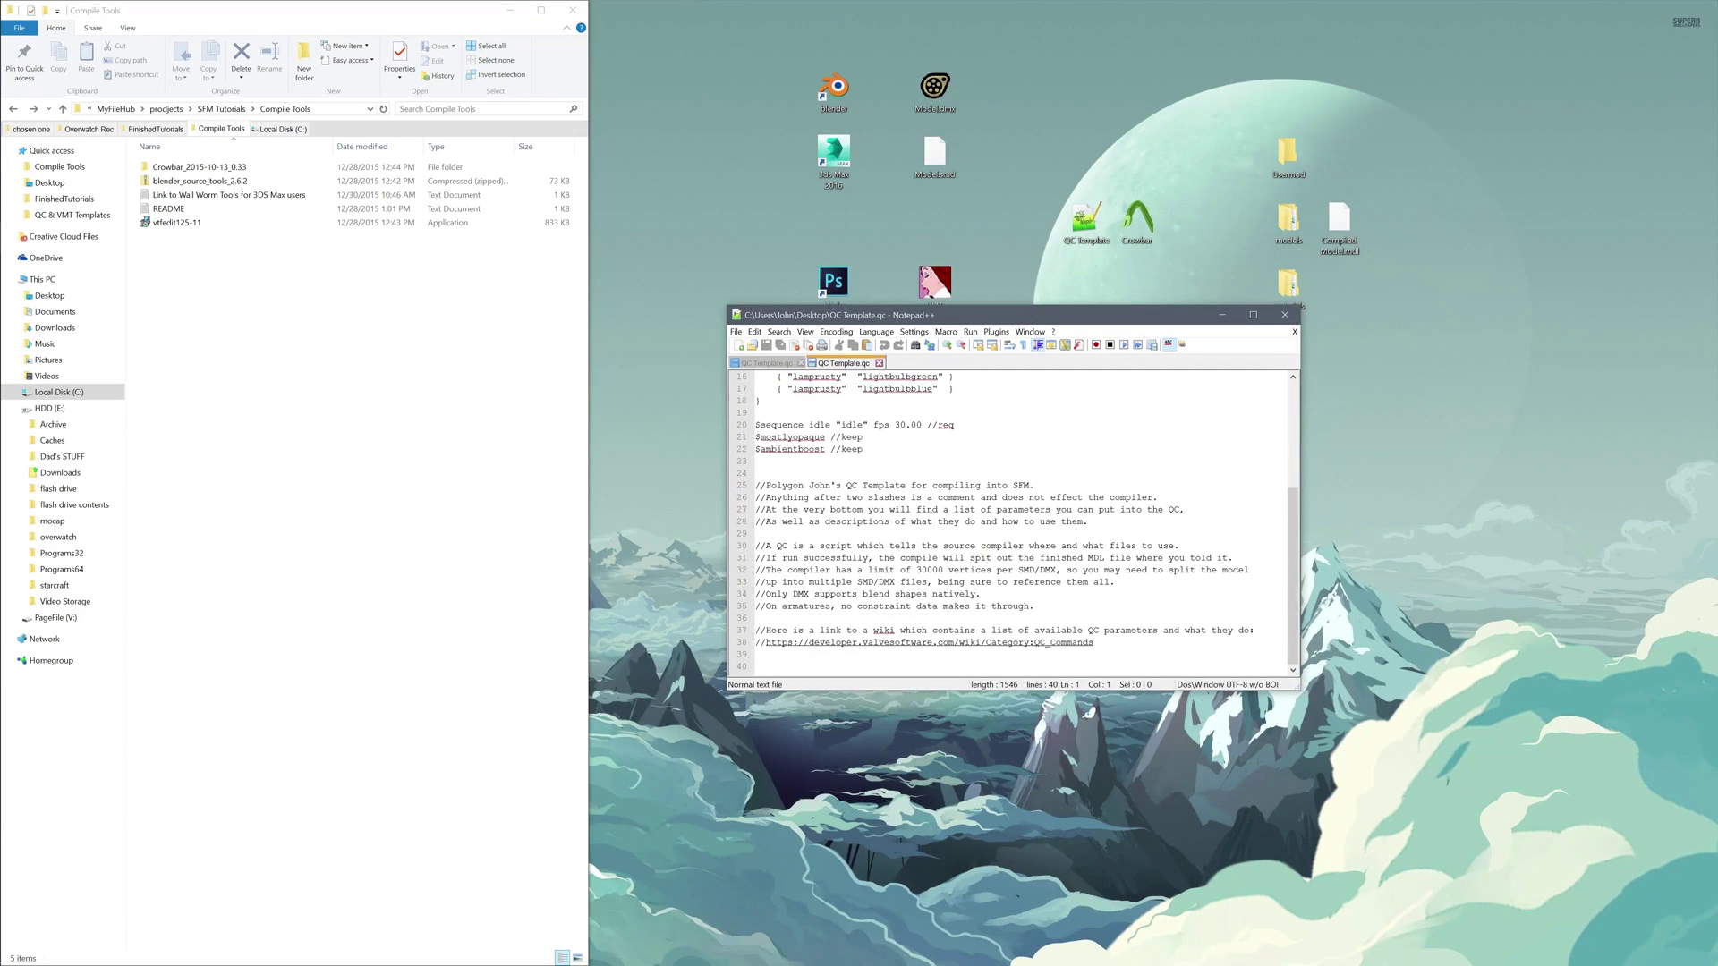
{"action": "scroll", "coordinate": [1011, 523], "scroll_direction": "up", "scroll_amount": 3}
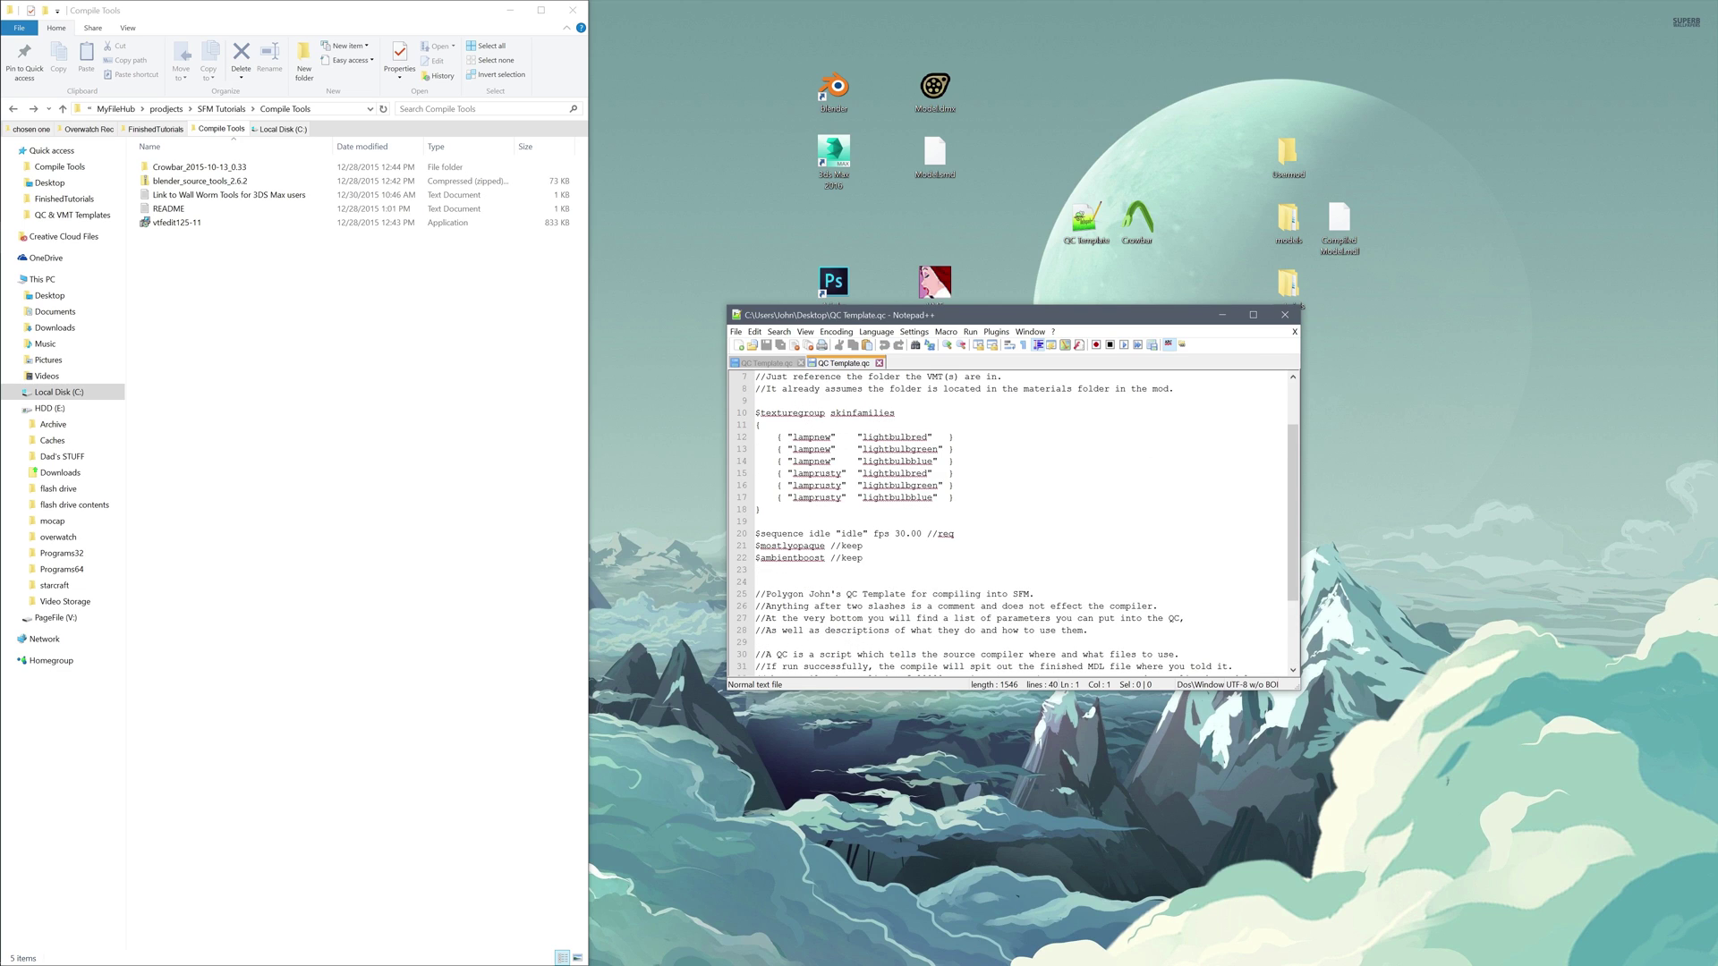
{"action": "scroll", "coordinate": [1011, 524], "scroll_direction": "up", "scroll_amount": 2}
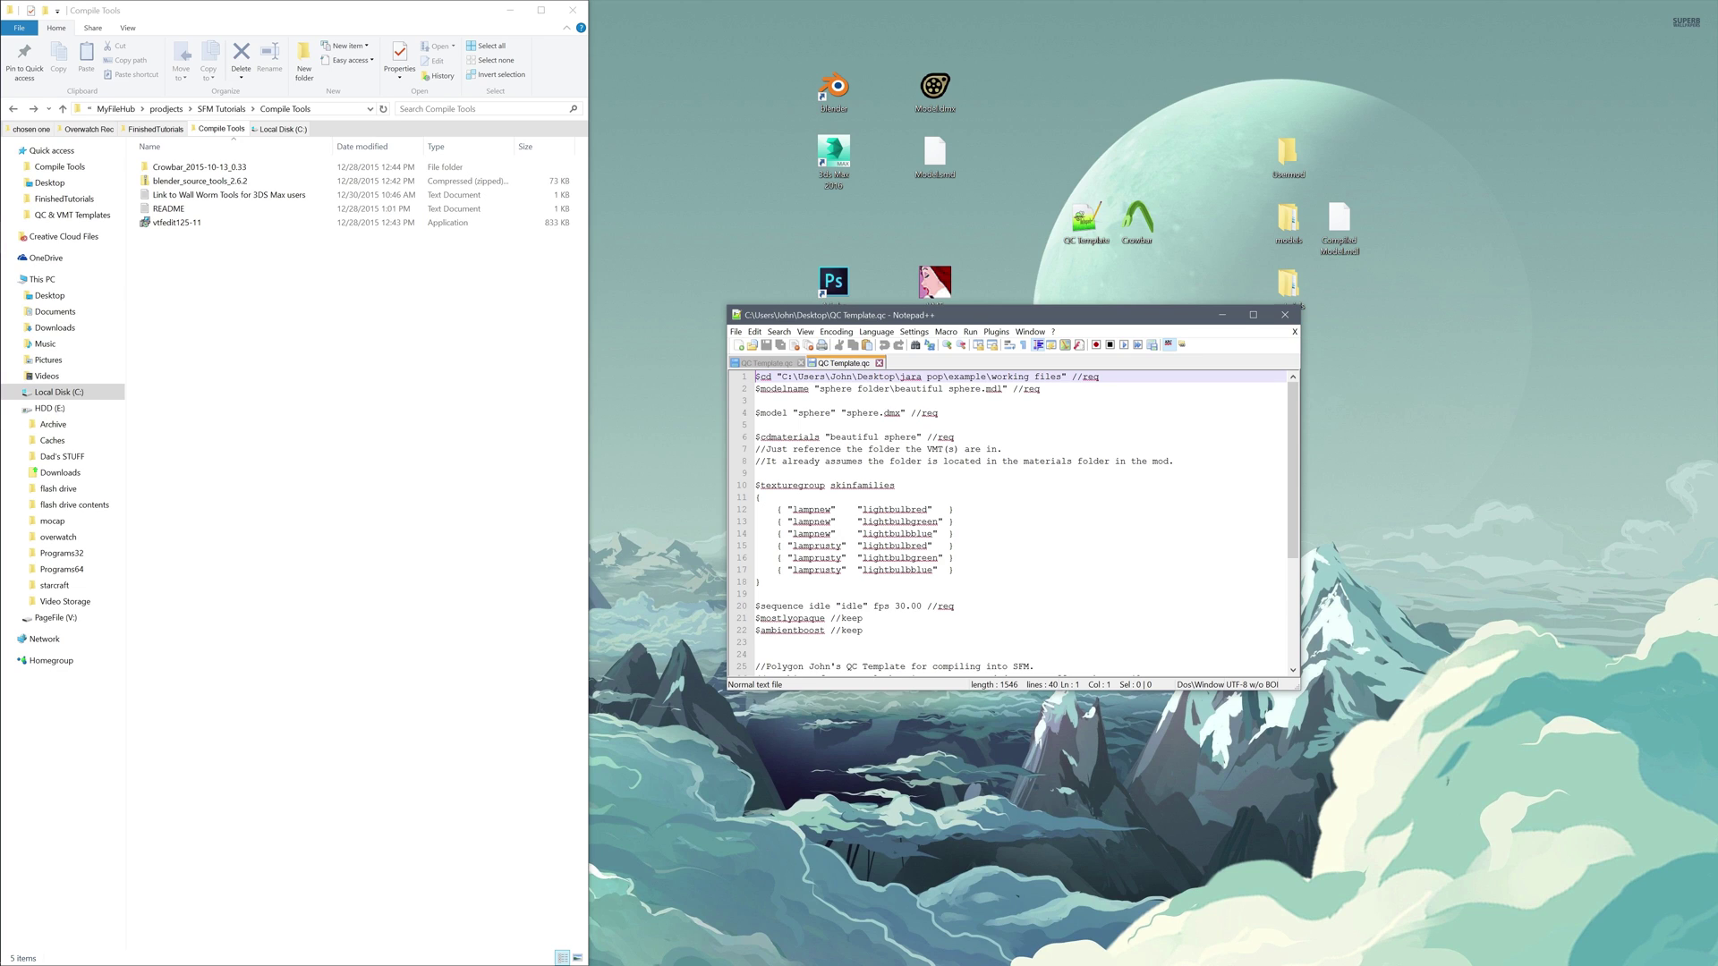
{"action": "scroll", "coordinate": [1011, 523], "scroll_direction": "down", "scroll_amount": 2}
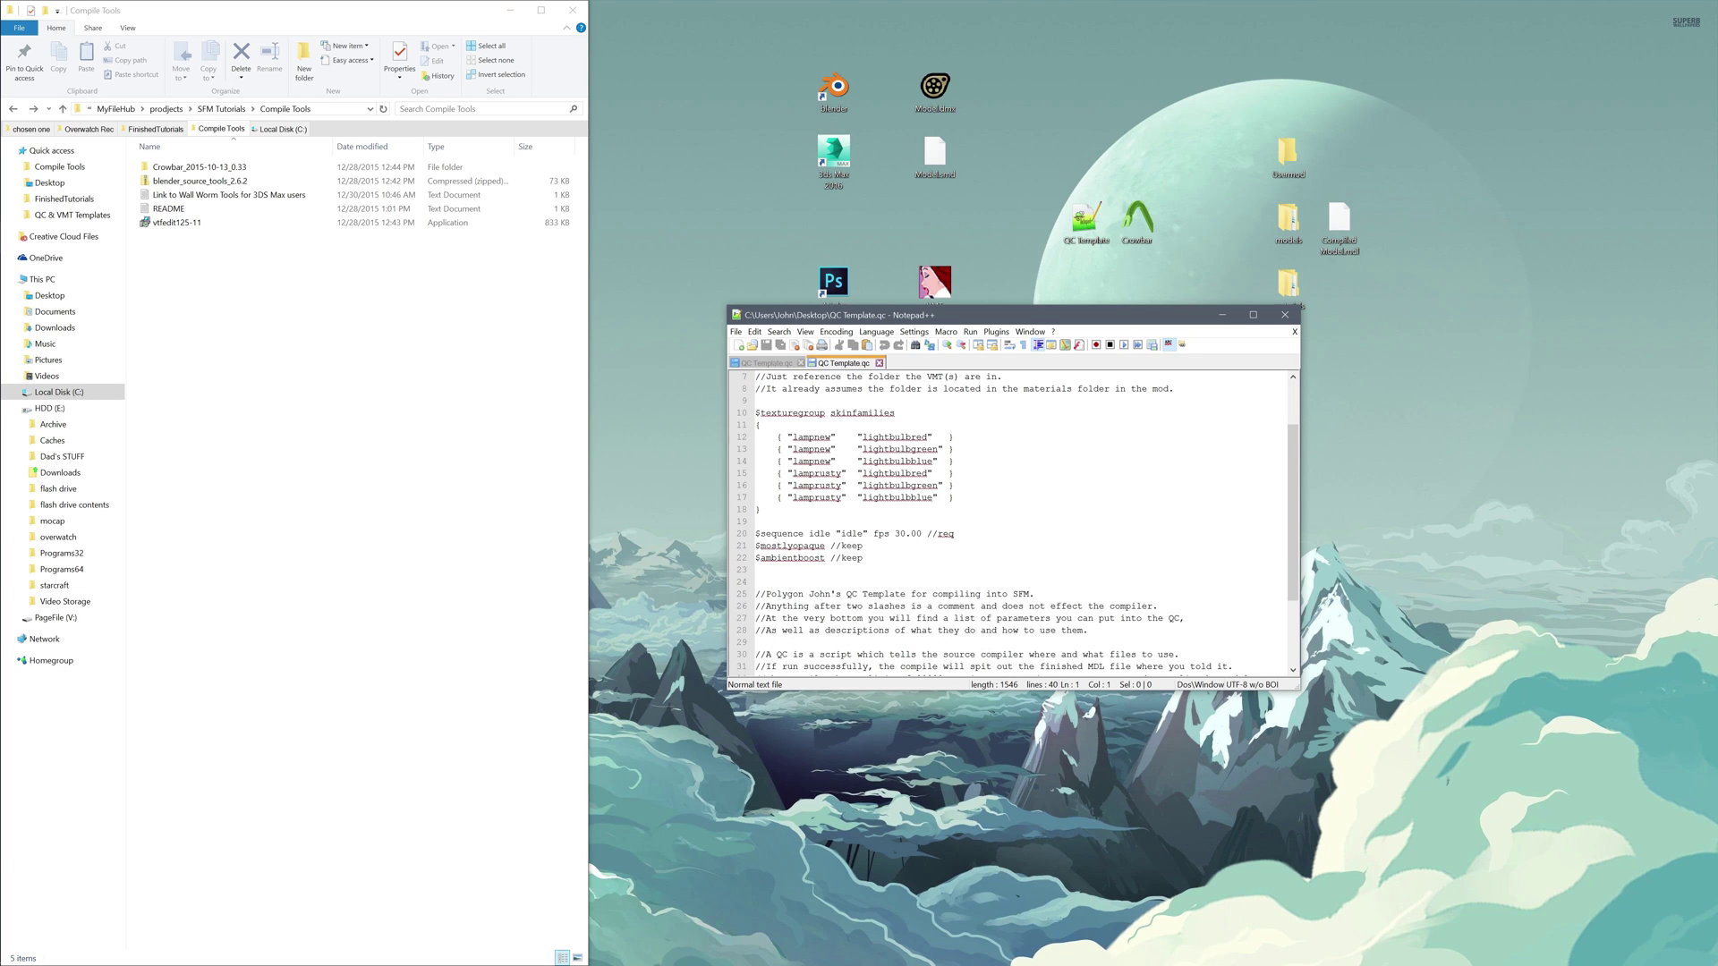
{"action": "scroll", "coordinate": [1011, 523], "scroll_direction": "down", "scroll_amount": 3}
{"action": "scroll", "coordinate": [1020, 523], "scroll_direction": "up", "scroll_amount": 5}
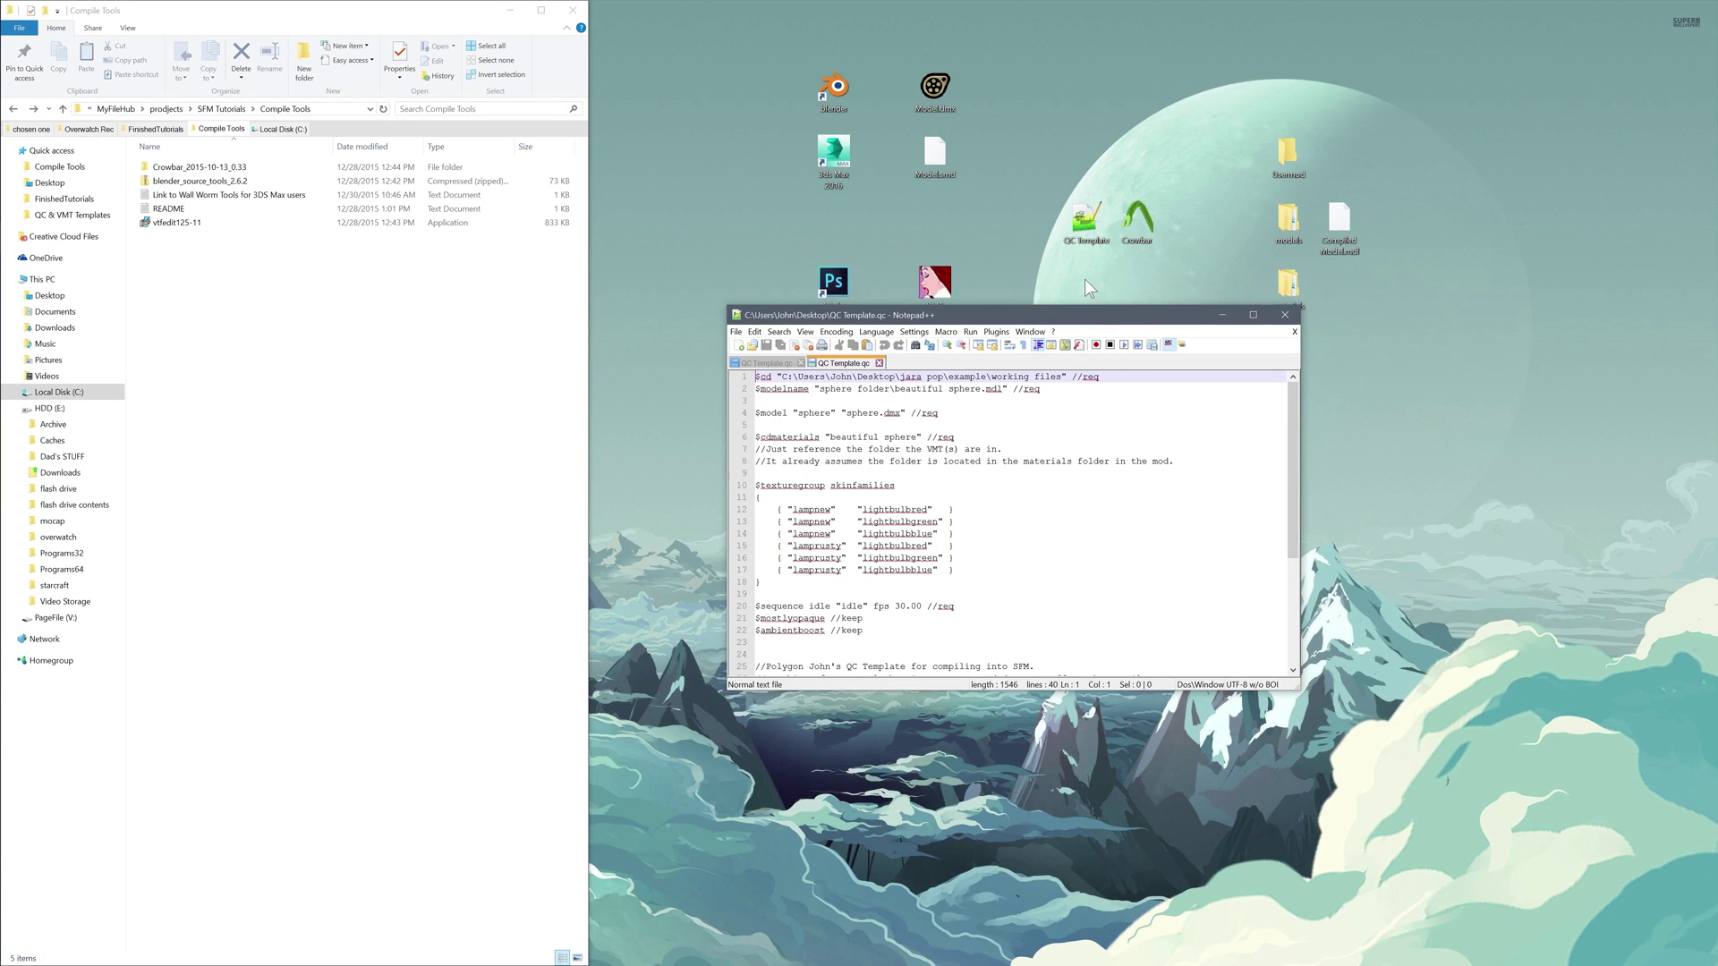
Review the QC template's compiler notes, wiki link and opening commands again, and close the file
{"action": "scroll", "coordinate": [1011, 524], "scroll_direction": "down", "scroll_amount": 4}
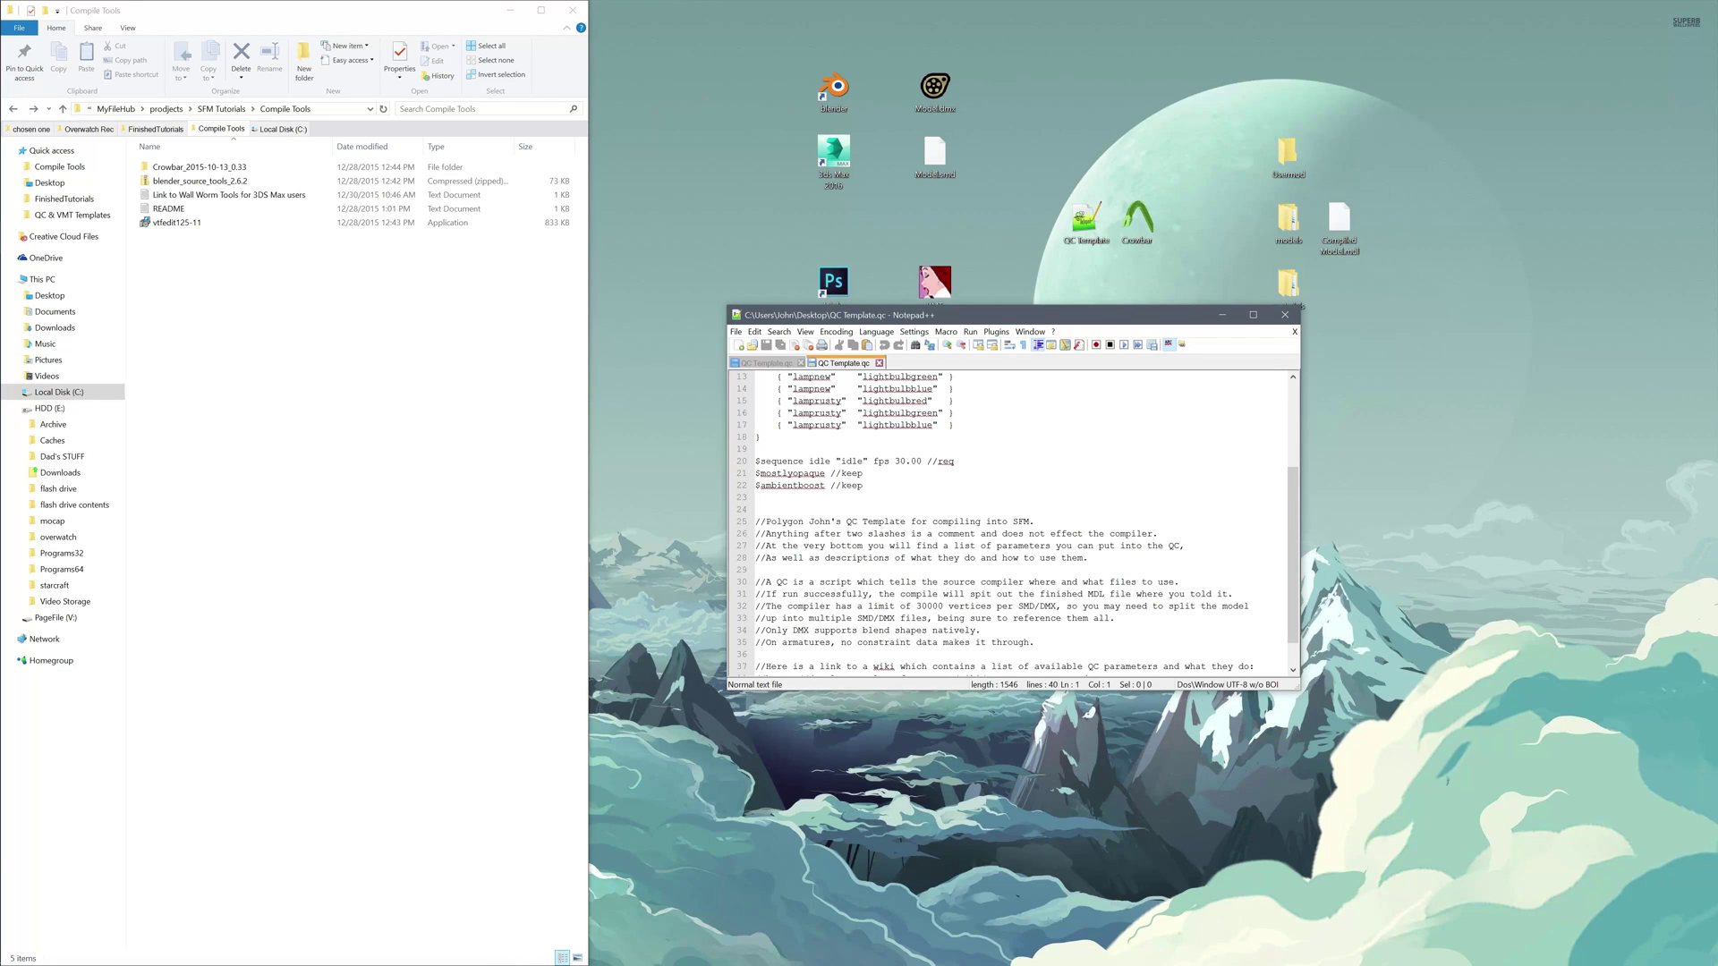
{"action": "scroll", "coordinate": [1011, 521], "scroll_direction": "down", "scroll_amount": 1}
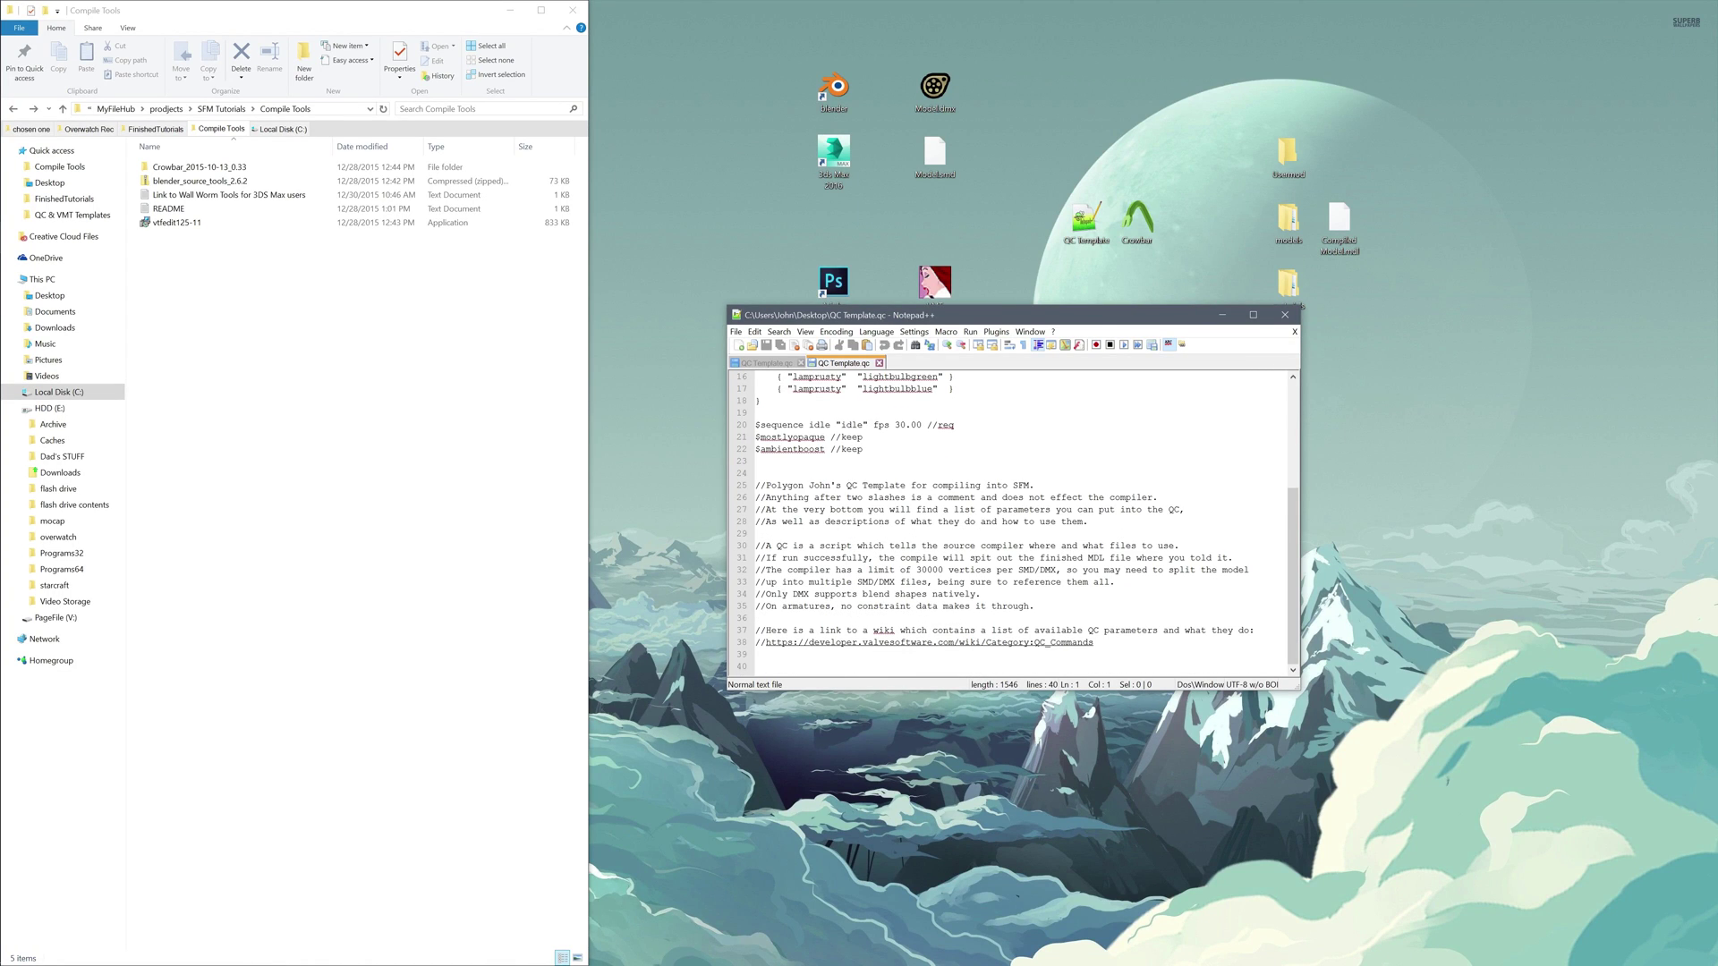
{"action": "scroll", "coordinate": [1011, 521], "scroll_direction": "up", "scroll_amount": 5}
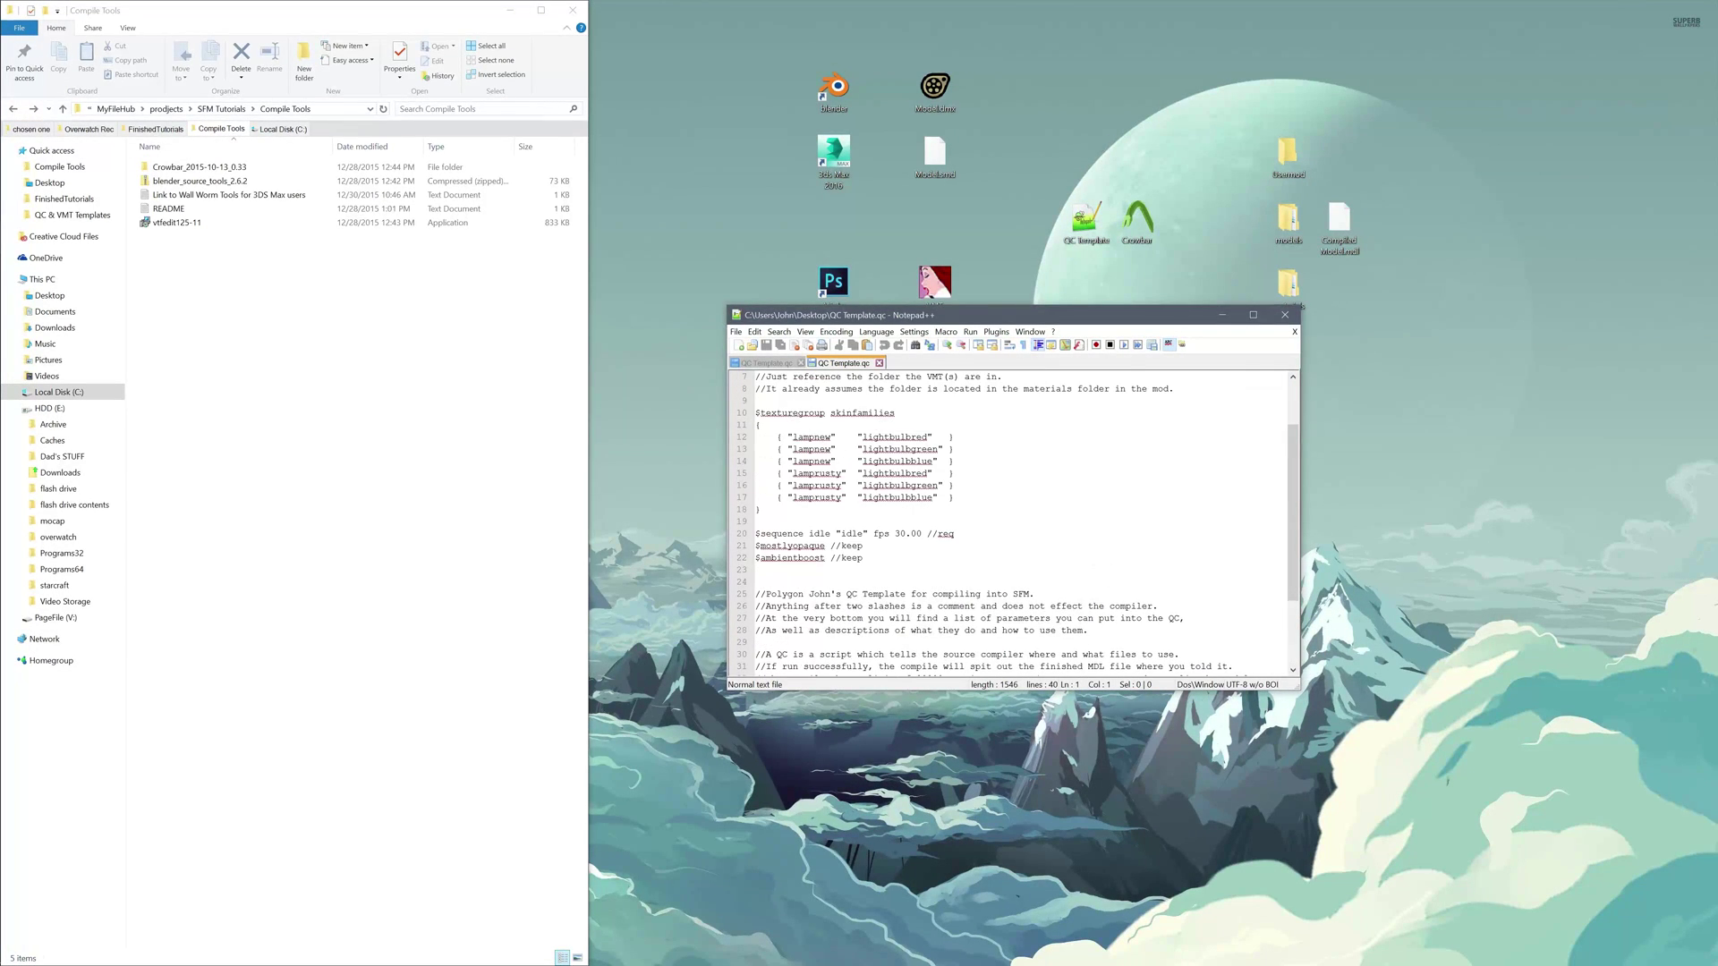
{"action": "scroll", "coordinate": [1011, 521], "scroll_direction": "down", "scroll_amount": 5}
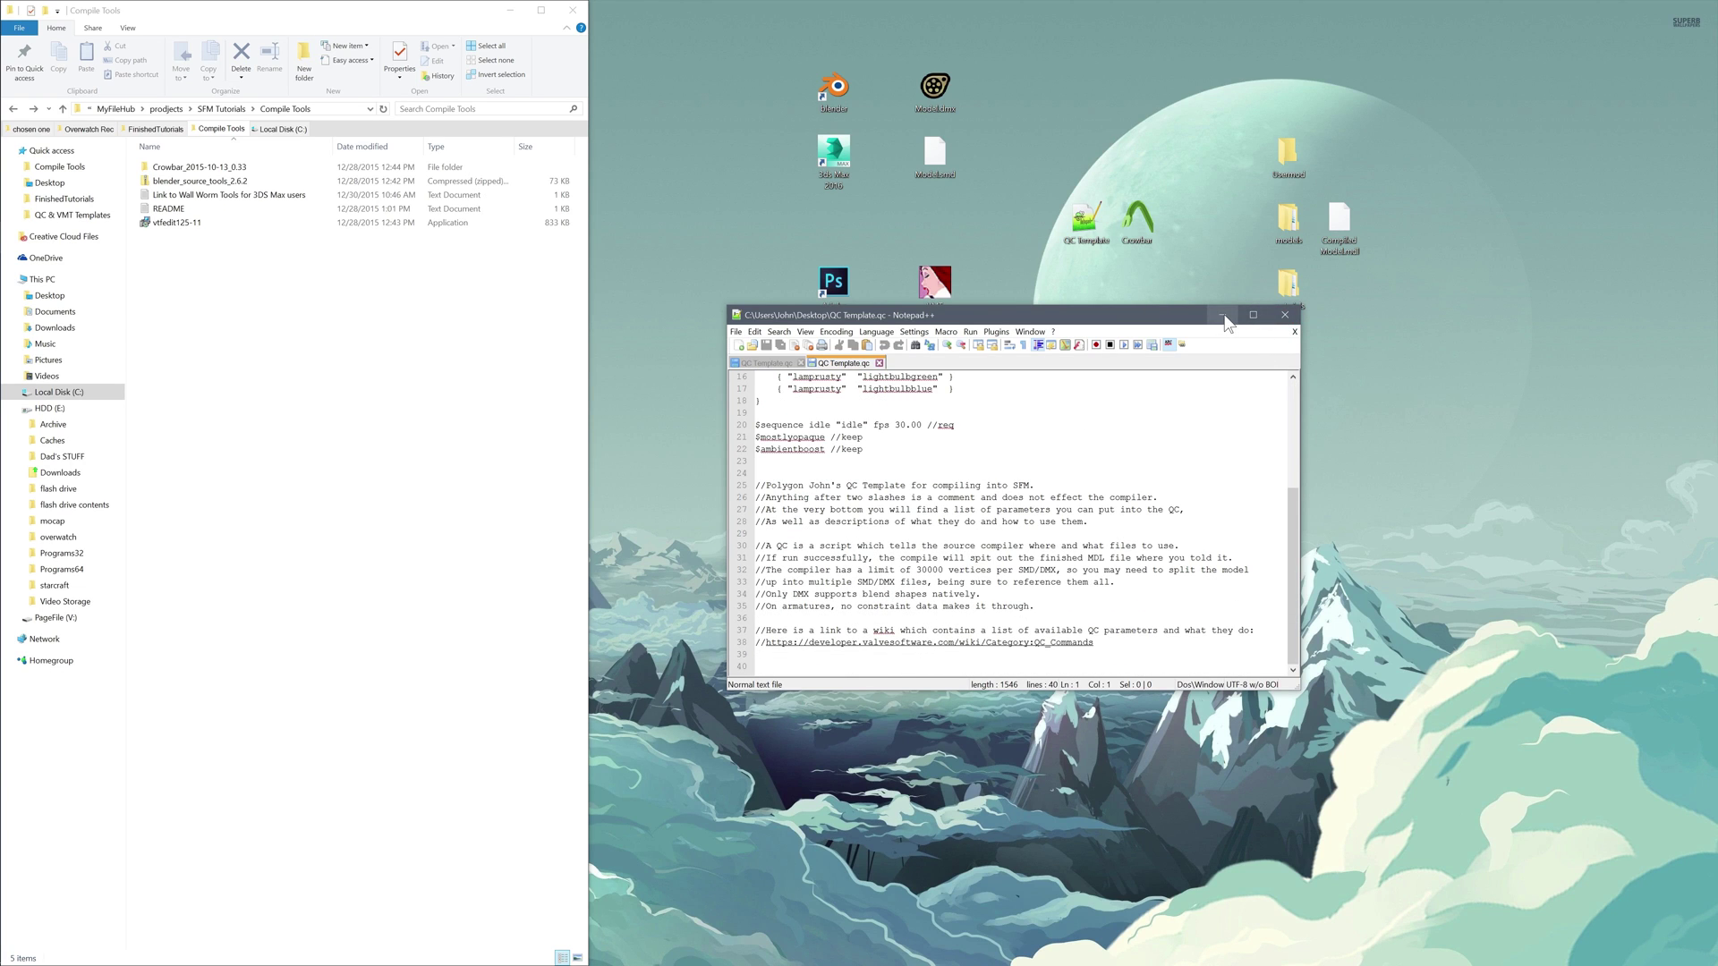
{"action": "left_click_drag", "start_coordinate": [1183, 325], "coordinate": [1185, 375]}
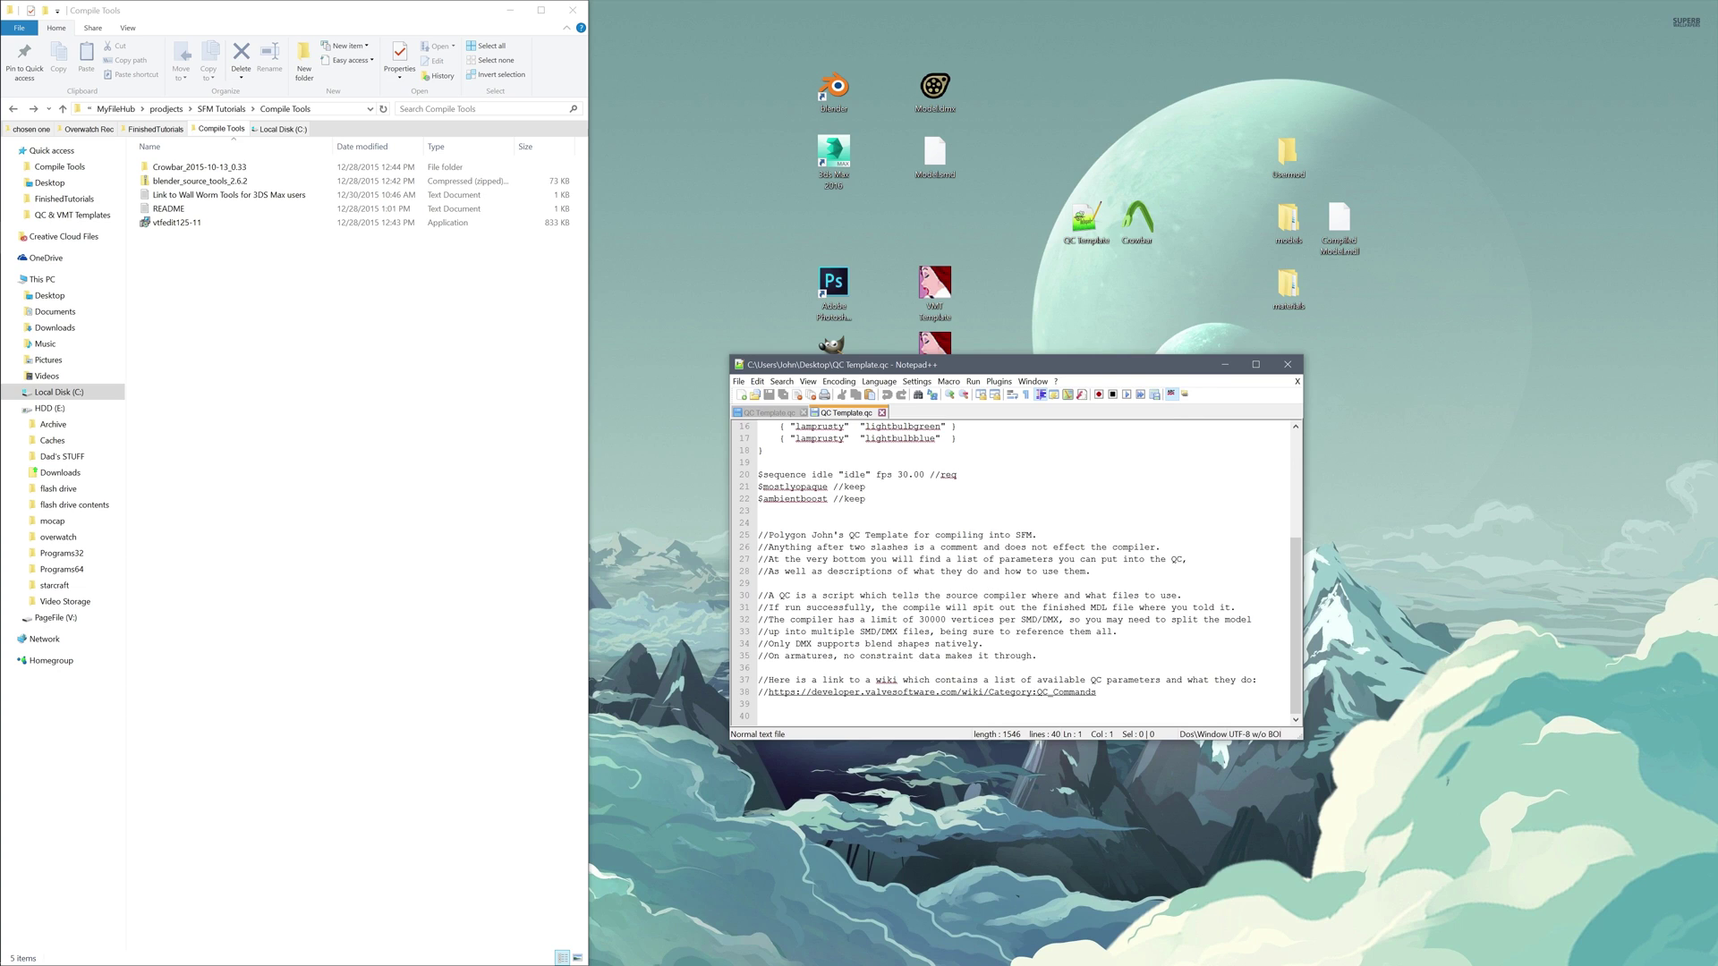
{"action": "scroll", "coordinate": [1011, 573], "scroll_direction": "up", "scroll_amount": 5}
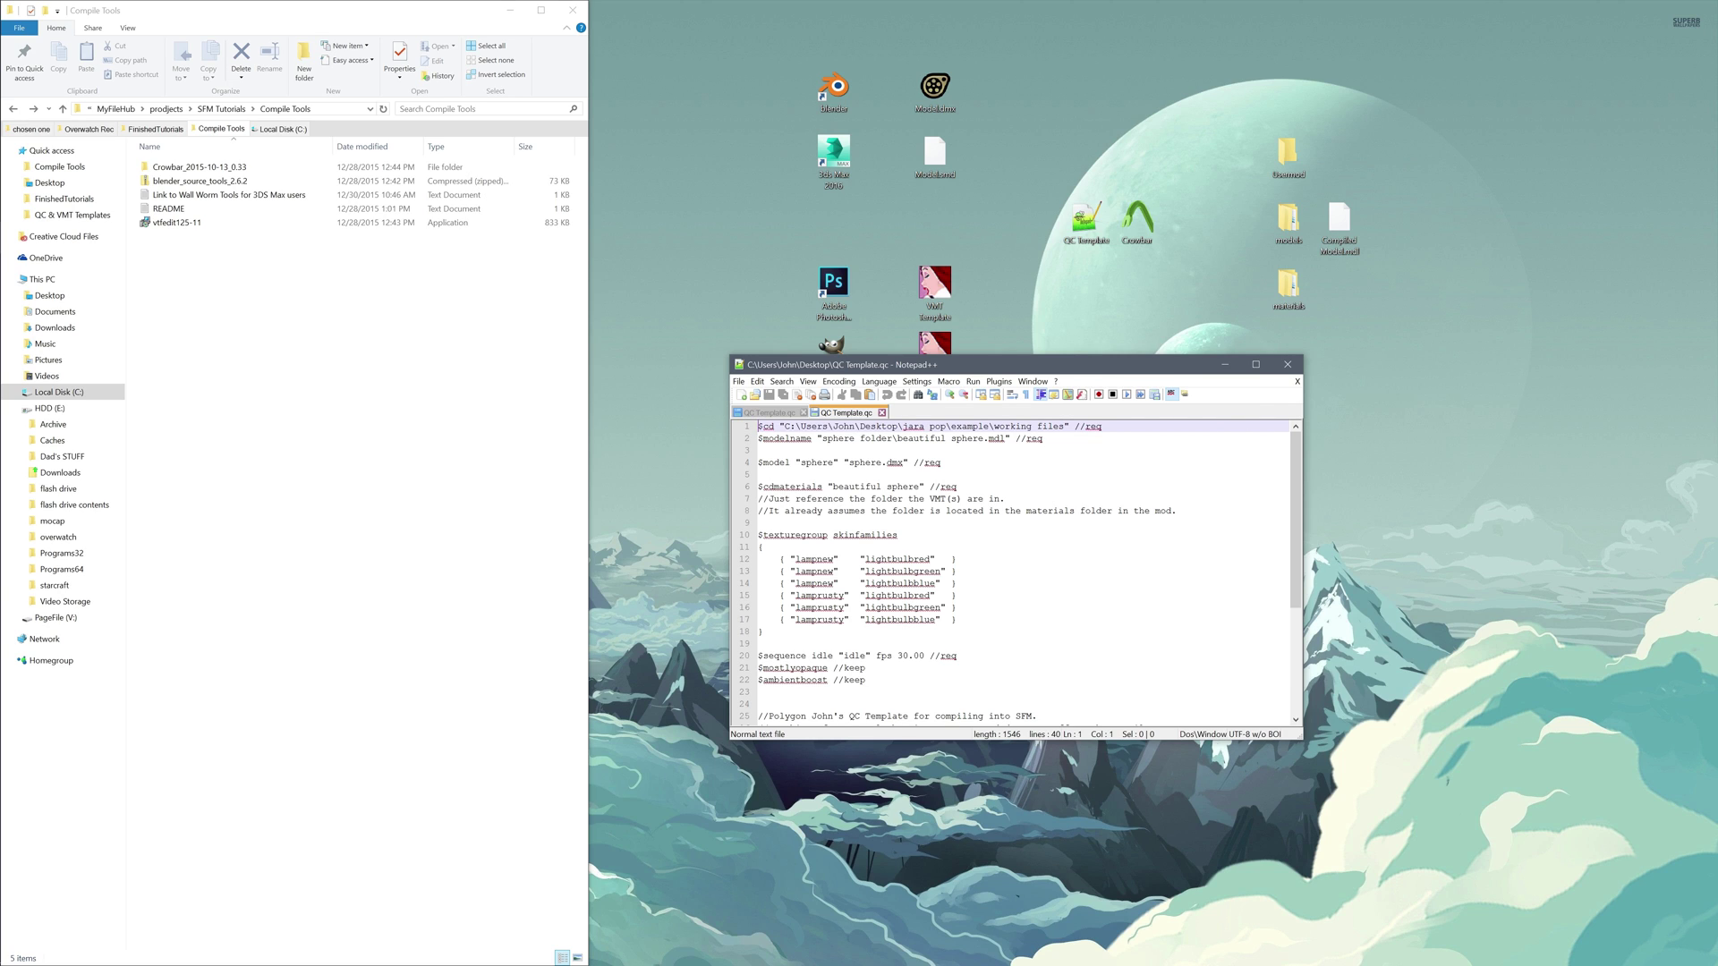
{"action": "left_click", "coordinate": [1287, 365]}
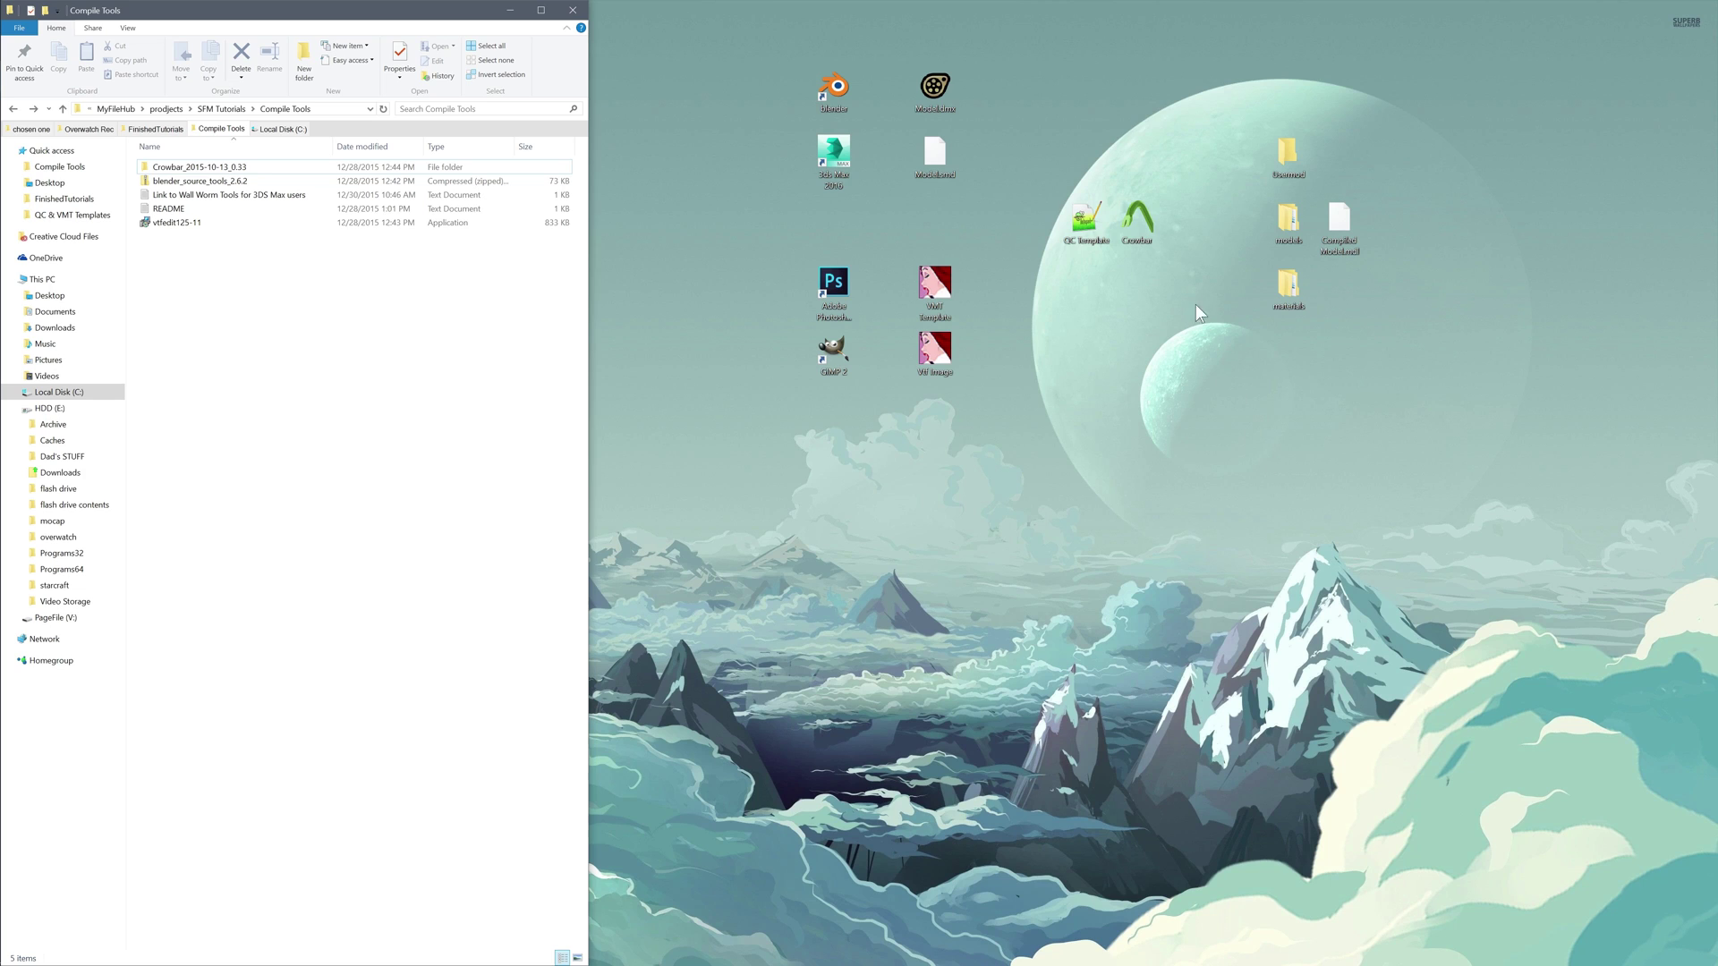
Launch Crowbar from the desktop and reposition its window
{"action": "left_click", "coordinate": [1140, 222]}
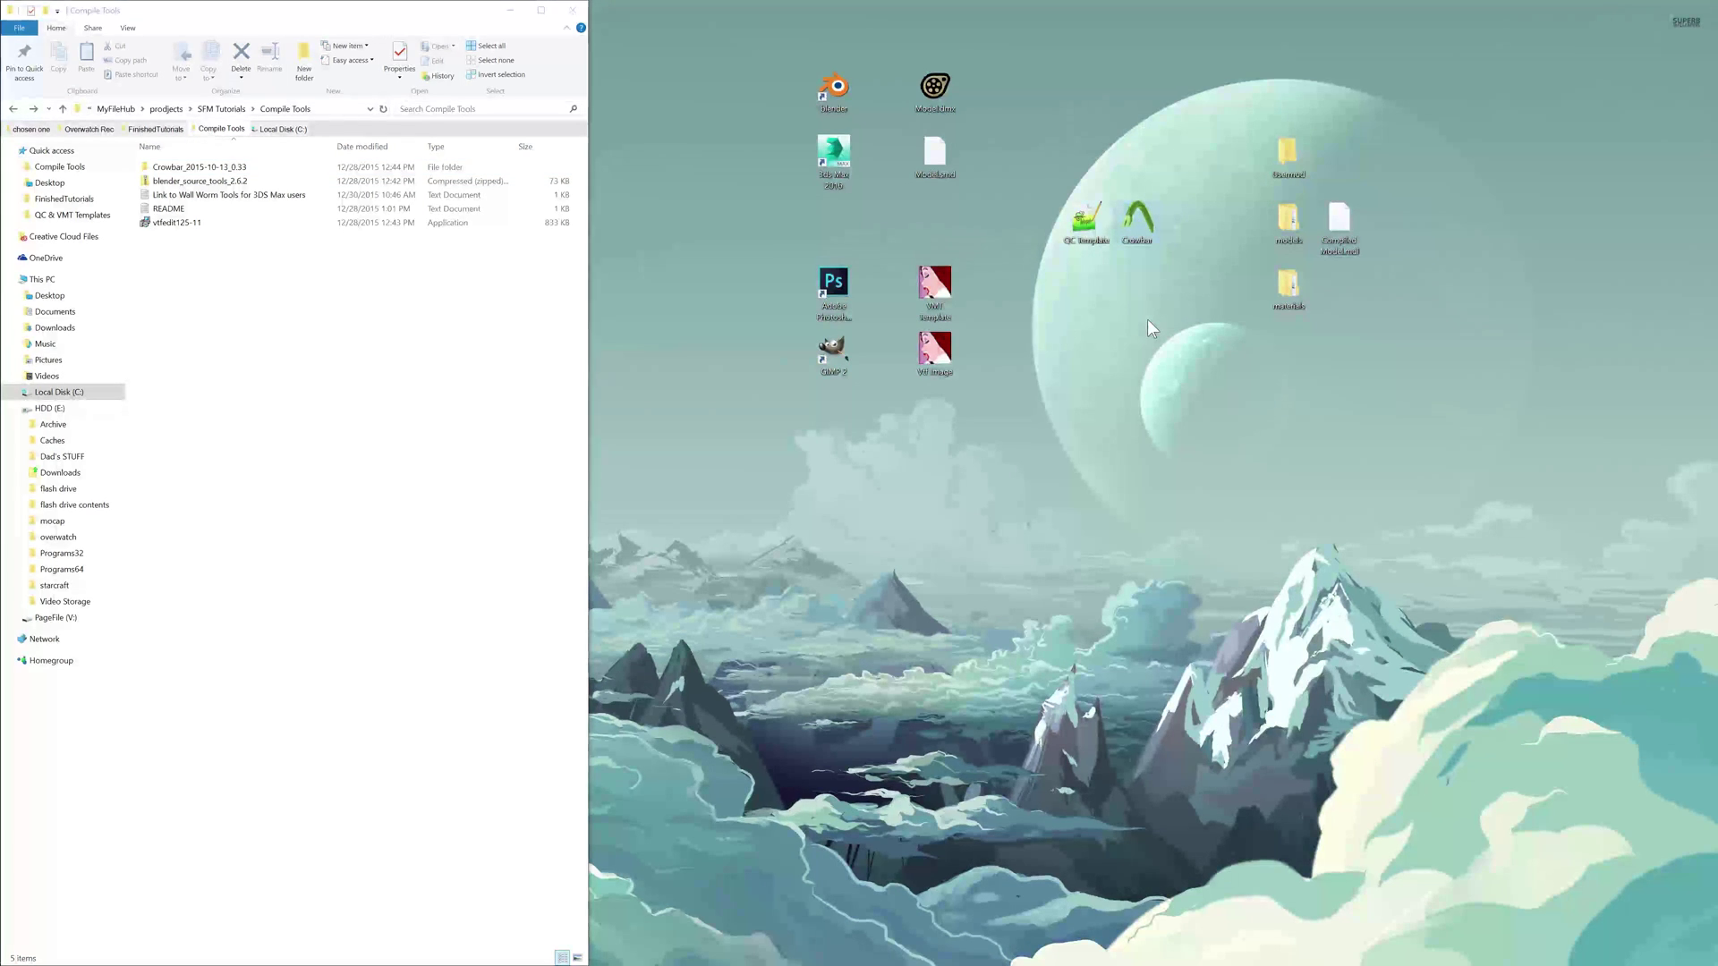
{"action": "double_click", "coordinate": [1146, 227]}
{"action": "left_click_drag", "start_coordinate": [1002, 355], "coordinate": [933, 330]}
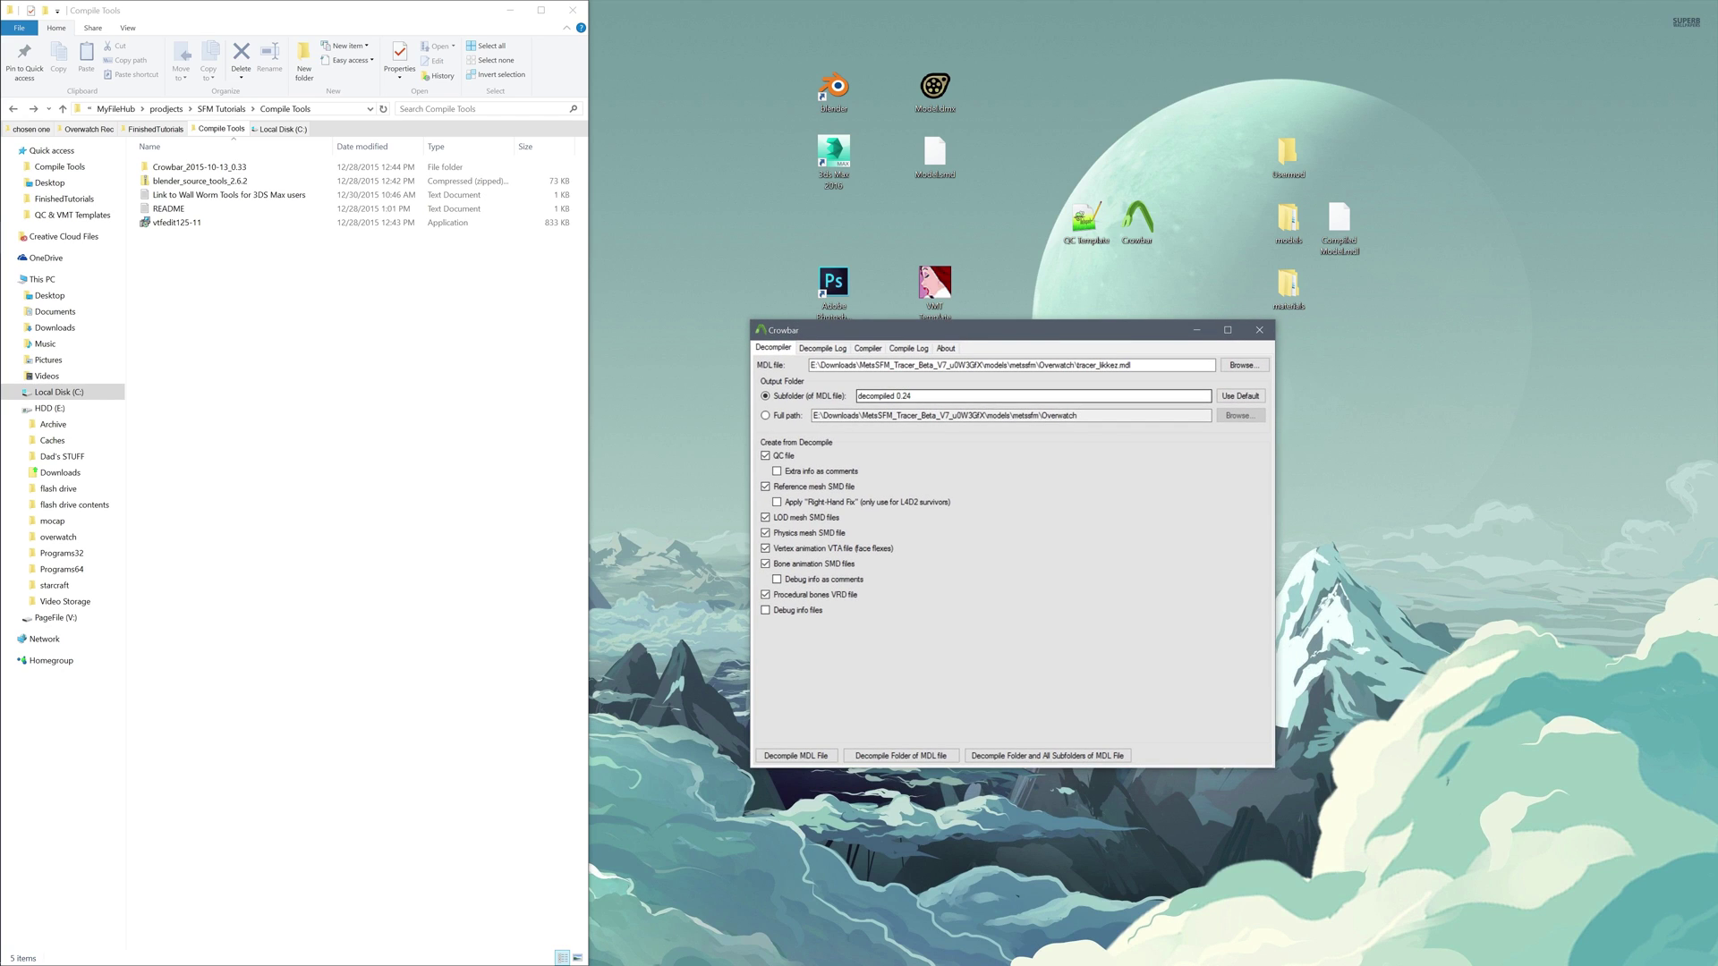
Compare Crowbar's decompiler and compiler settings, highlight the QC file path, and check the available games to compile for, keeping SFM
{"action": "left_click", "coordinate": [867, 349]}
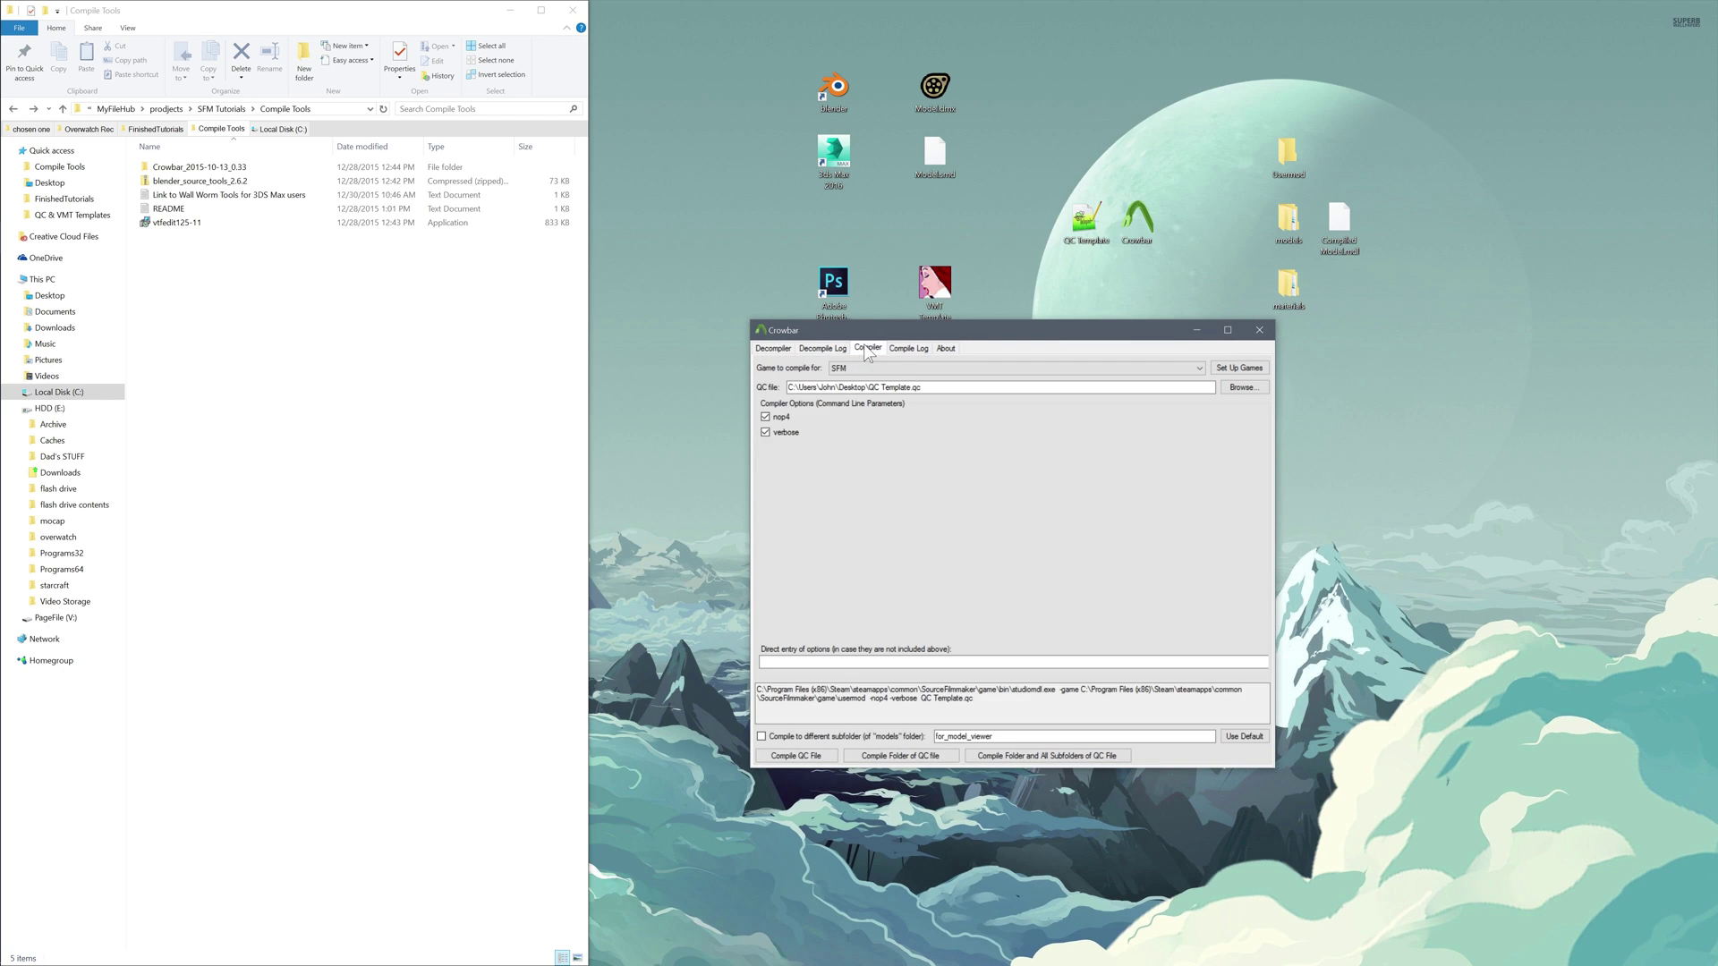
{"action": "left_click", "coordinate": [775, 350]}
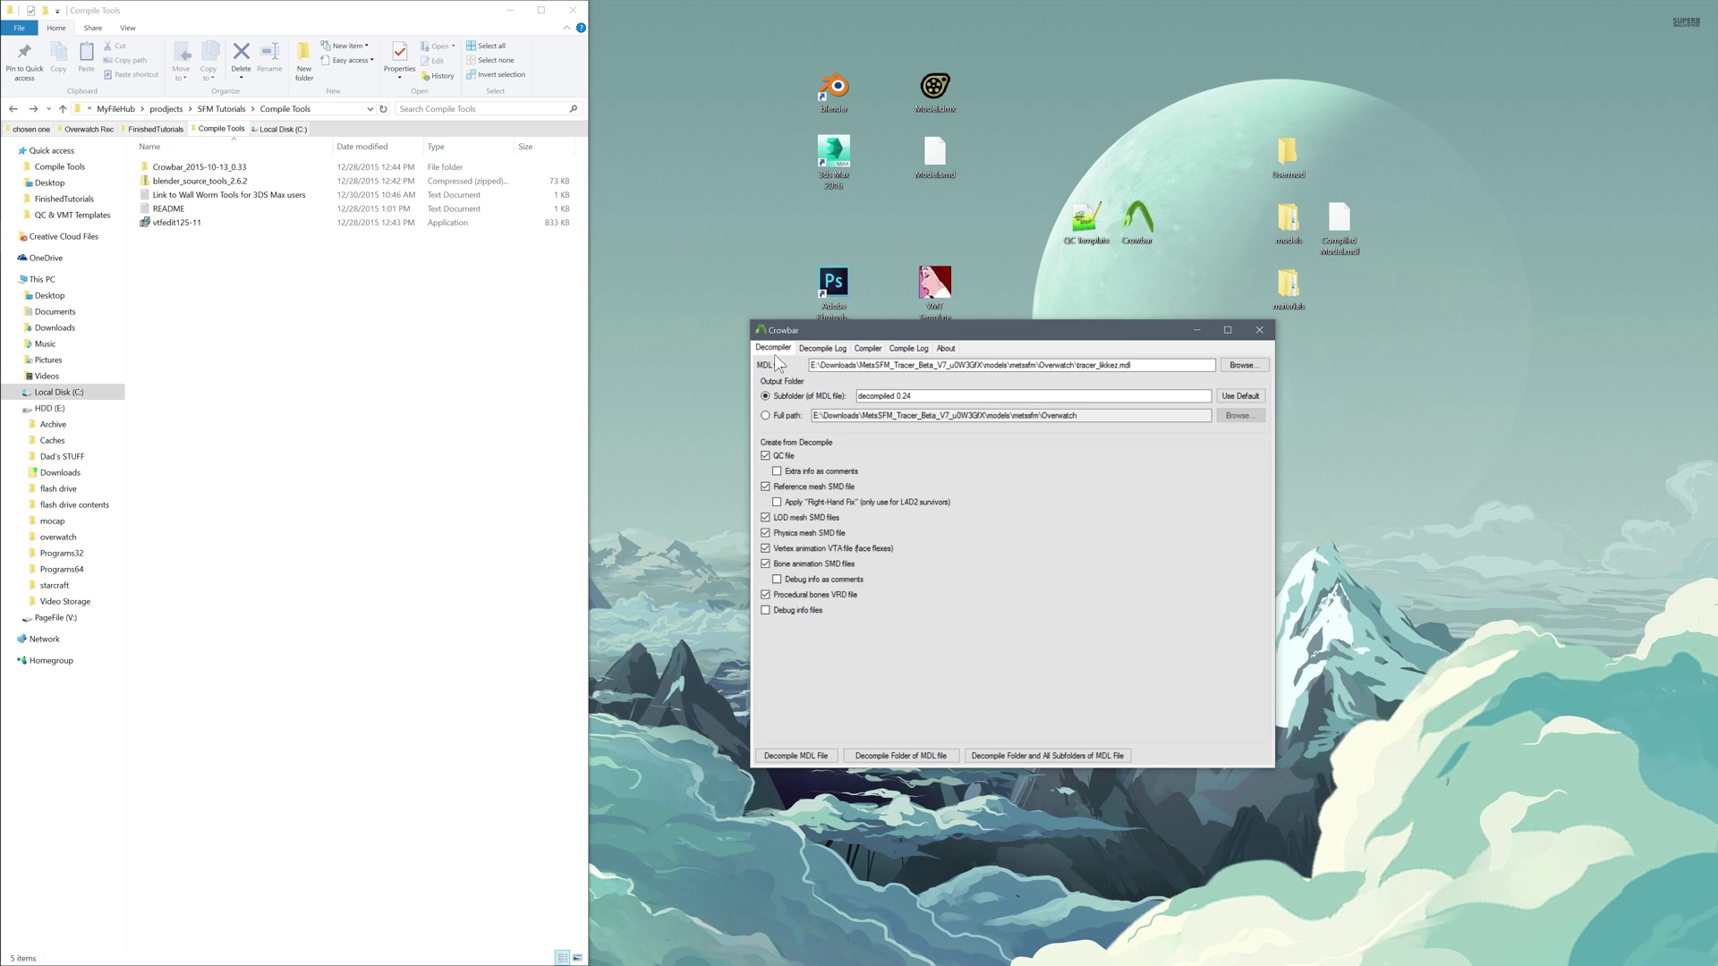
{"action": "left_click", "coordinate": [864, 351]}
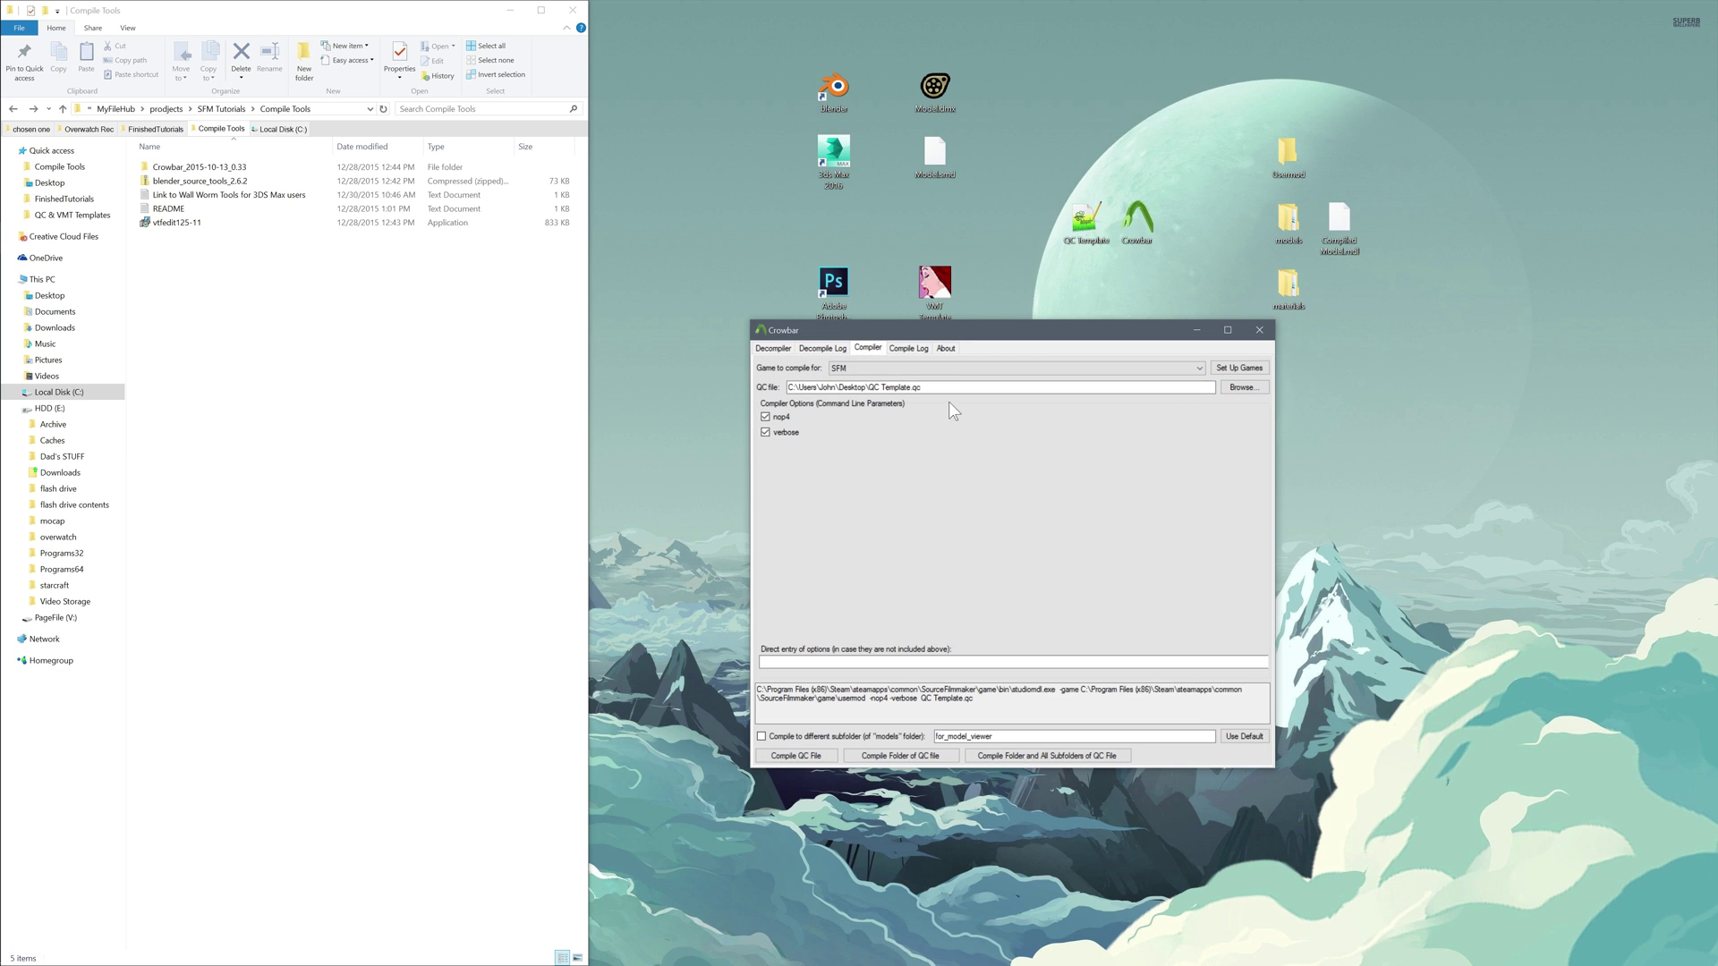
{"action": "left_click_drag", "start_coordinate": [932, 388], "coordinate": [787, 388]}
{"action": "mouse_move", "coordinate": [1098, 341]}
{"action": "left_mouse_down"}
{"action": "mouse_move", "coordinate": [1175, 388]}
{"action": "mouse_move", "coordinate": [1098, 310]}
{"action": "left_mouse_up"}
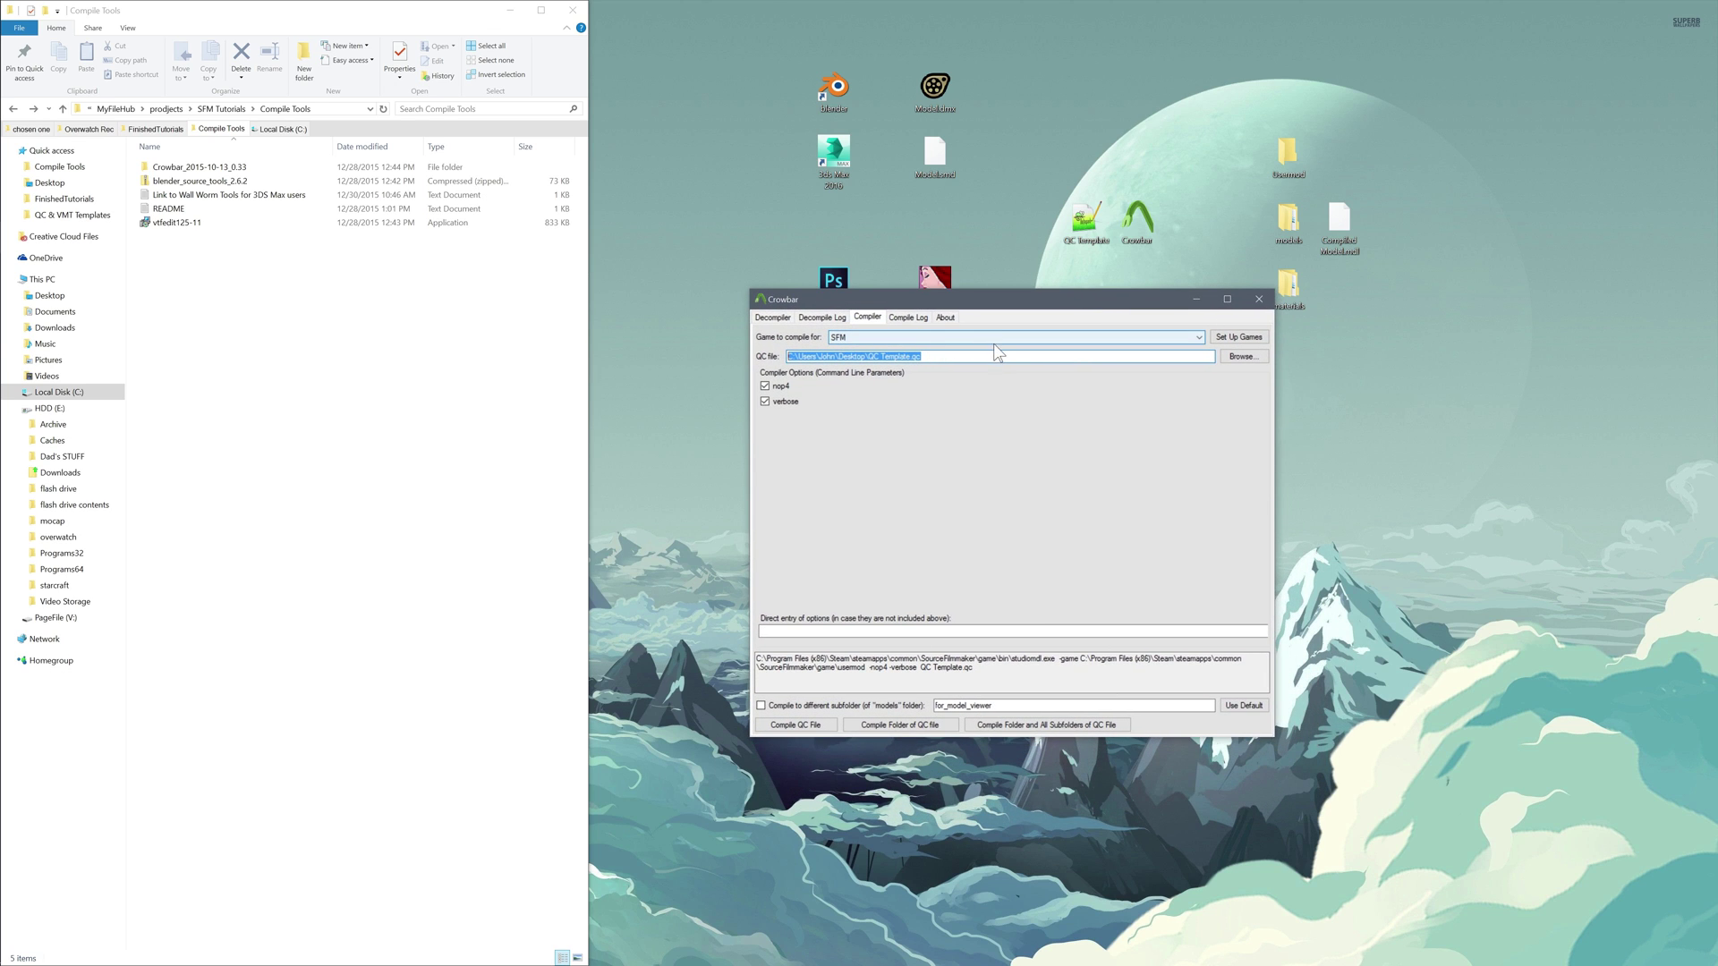
{"action": "left_click", "coordinate": [1184, 342]}
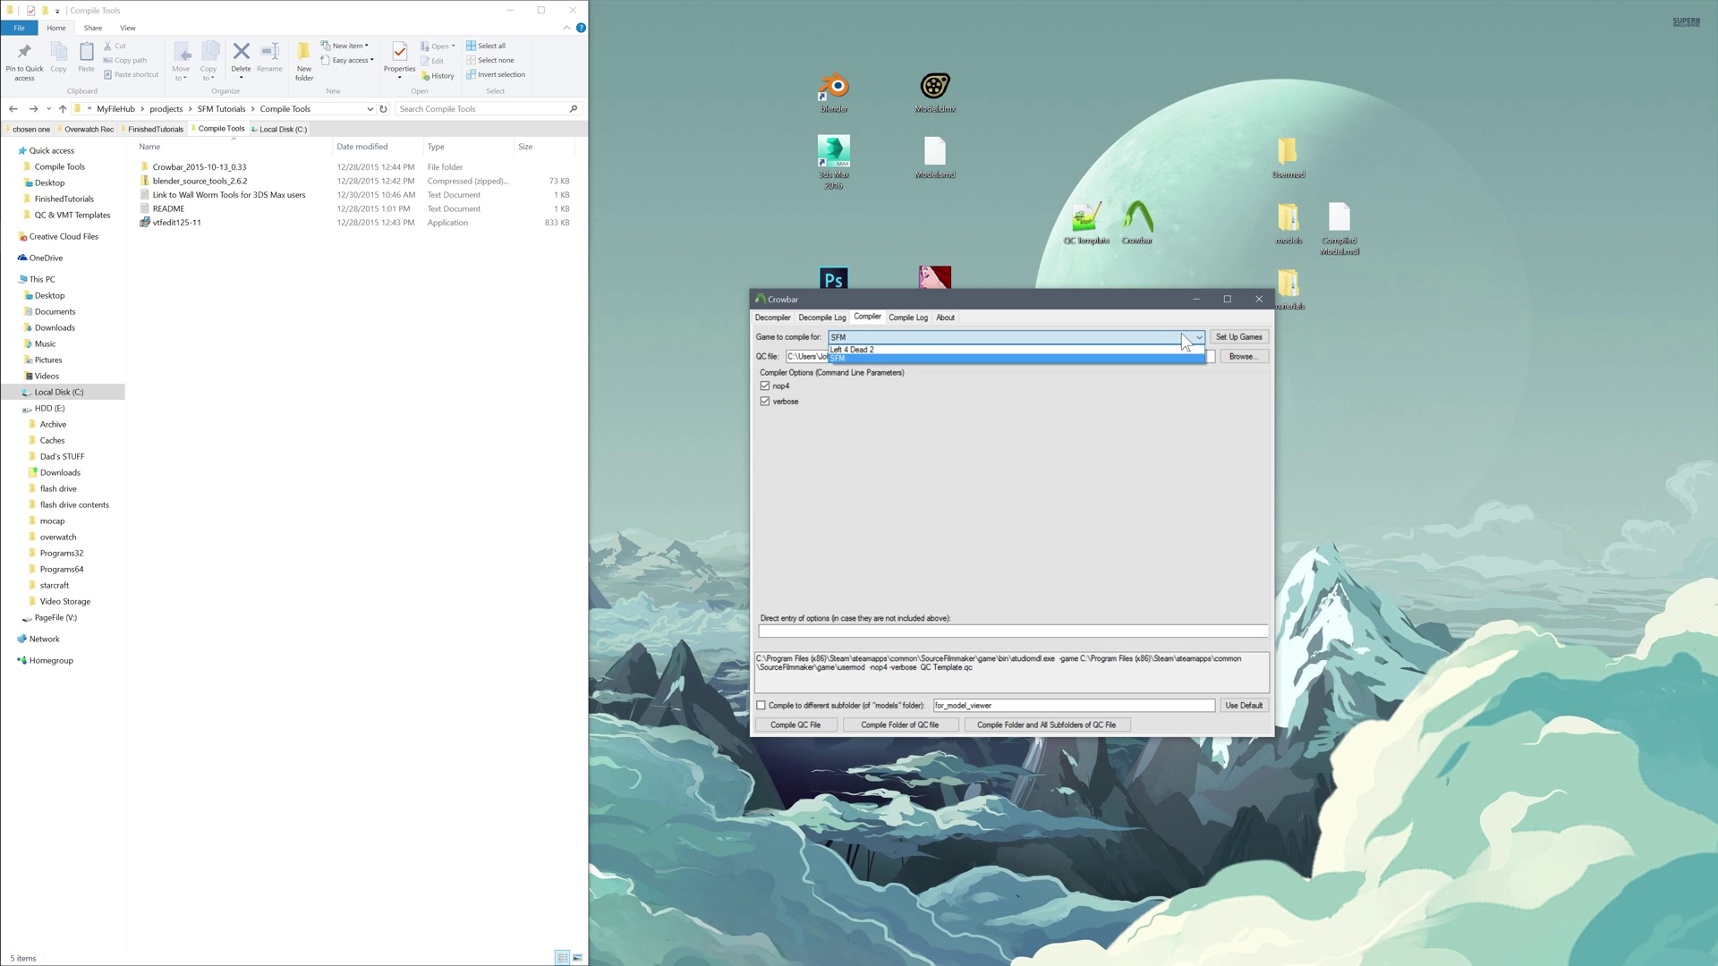
{"action": "left_click", "coordinate": [1182, 335]}
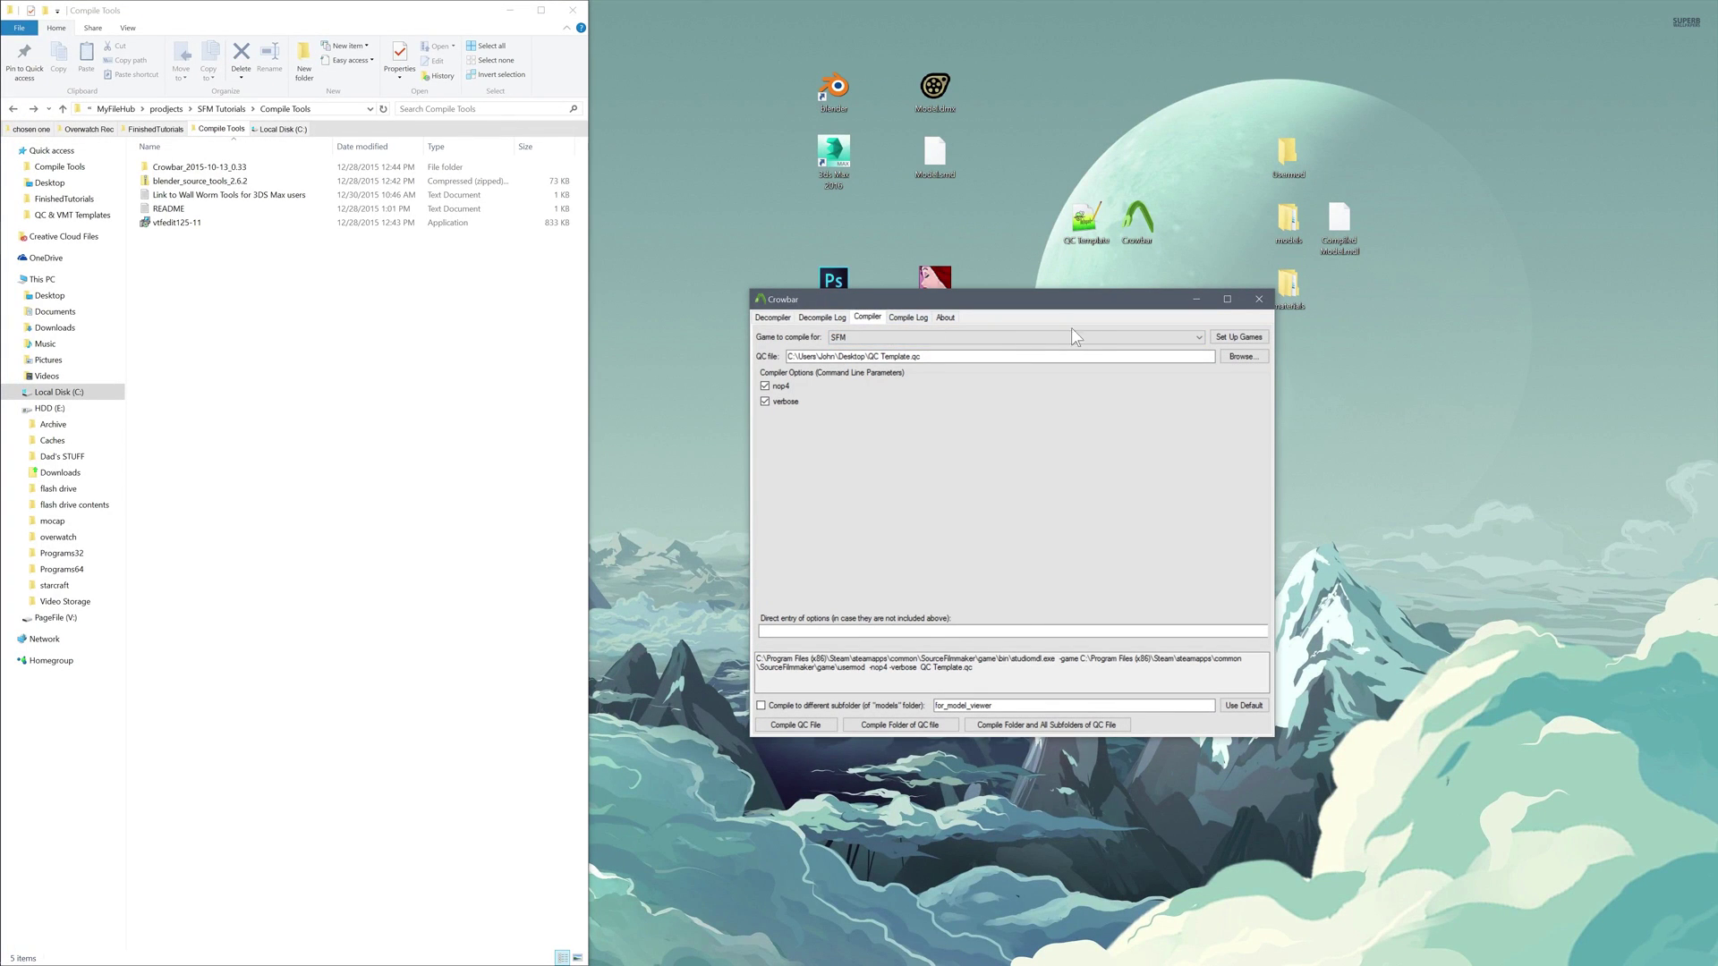
Review the SFM game setup's gameinfo.txt and studiomdl.exe paths, save the setup, and close Crowbar
{"action": "left_click", "coordinate": [1247, 340]}
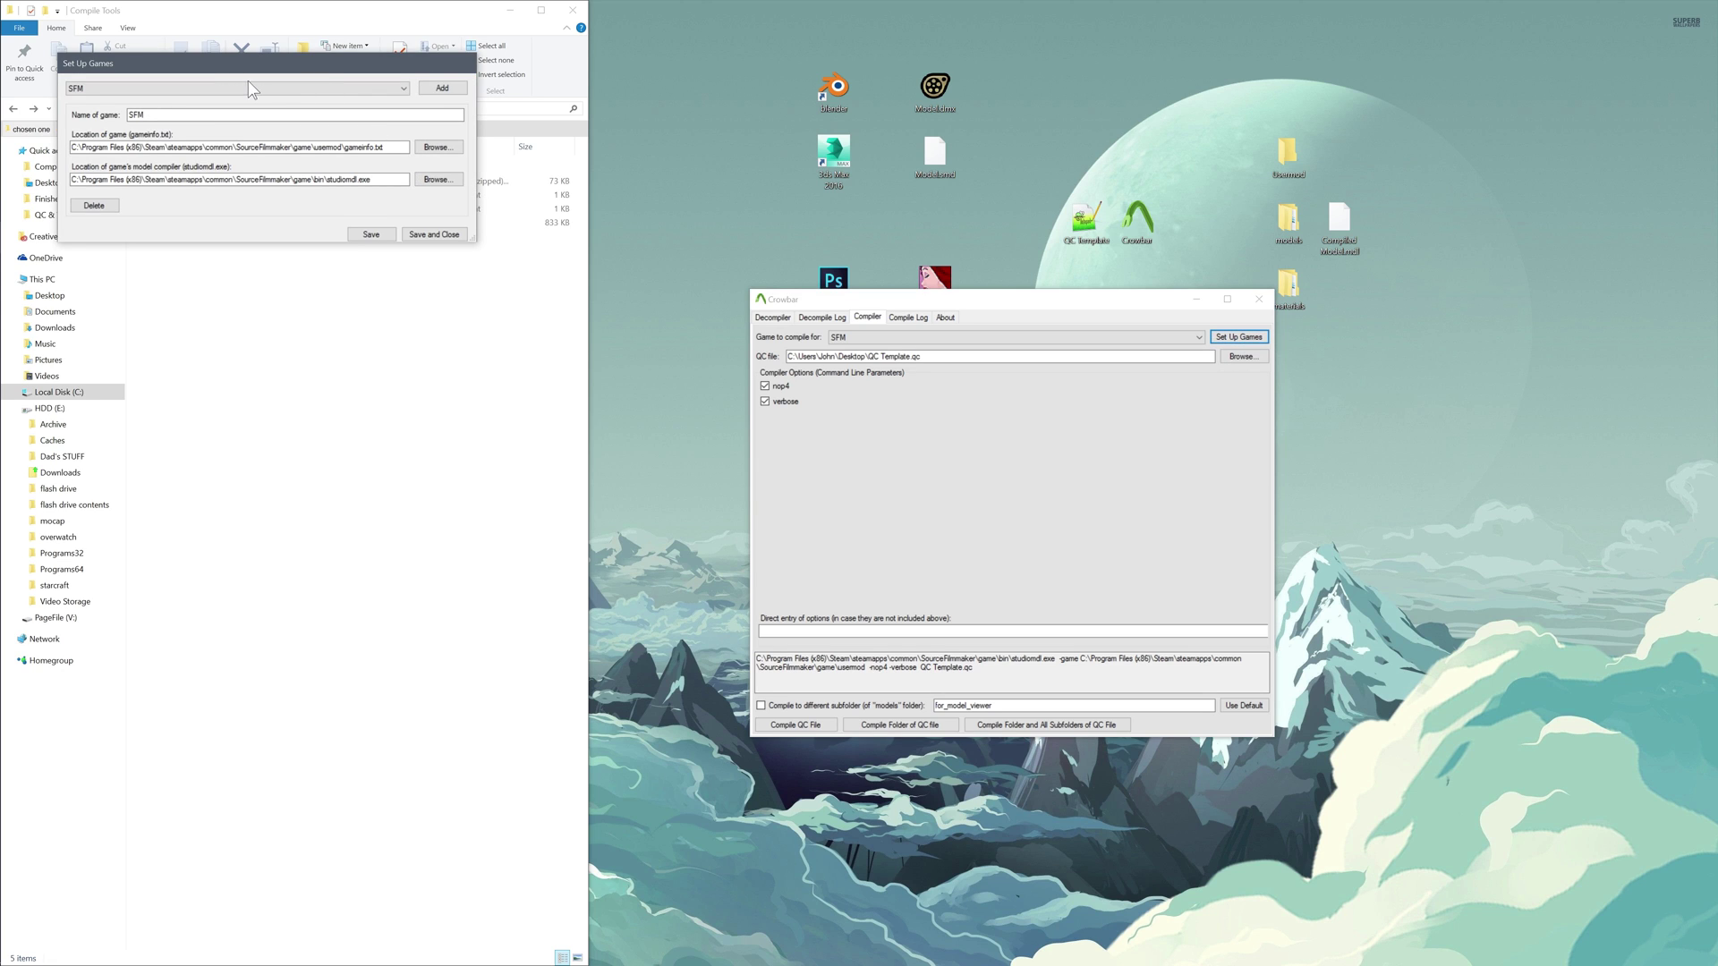
{"action": "left_click_drag", "start_coordinate": [260, 65], "coordinate": [1024, 434]}
{"action": "left_click_drag", "start_coordinate": [1161, 507], "coordinate": [825, 514]}
{"action": "left_click_drag", "start_coordinate": [1148, 540], "coordinate": [835, 539]}
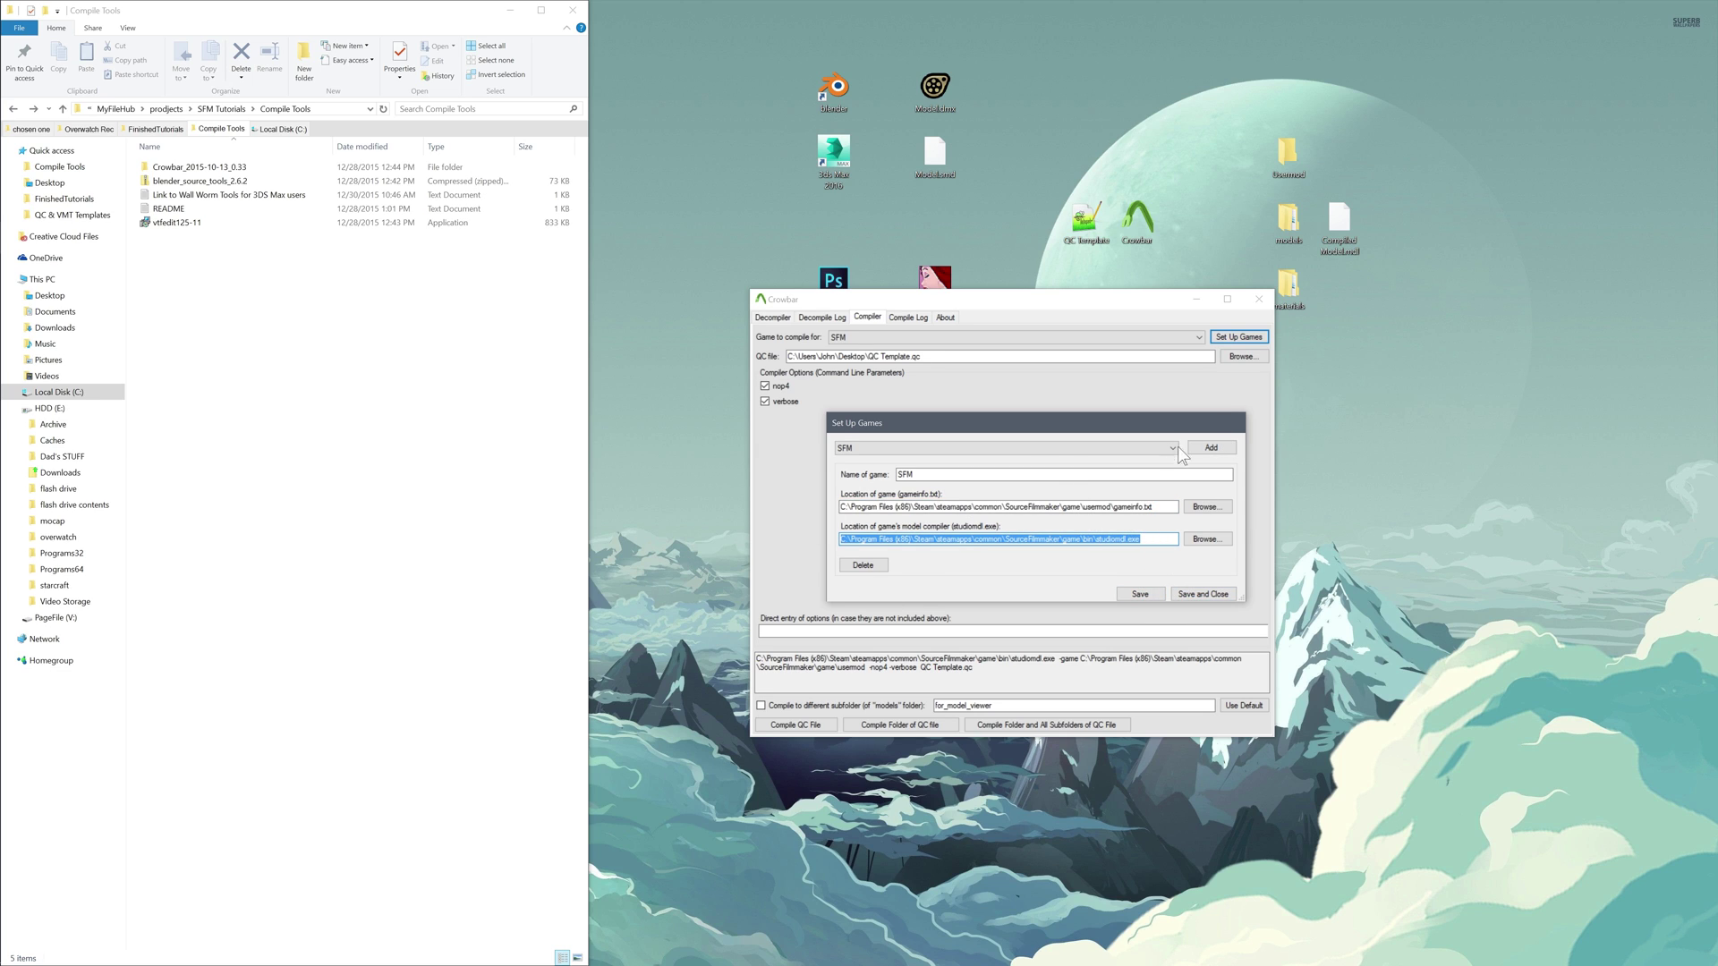
{"action": "left_click", "coordinate": [1137, 591]}
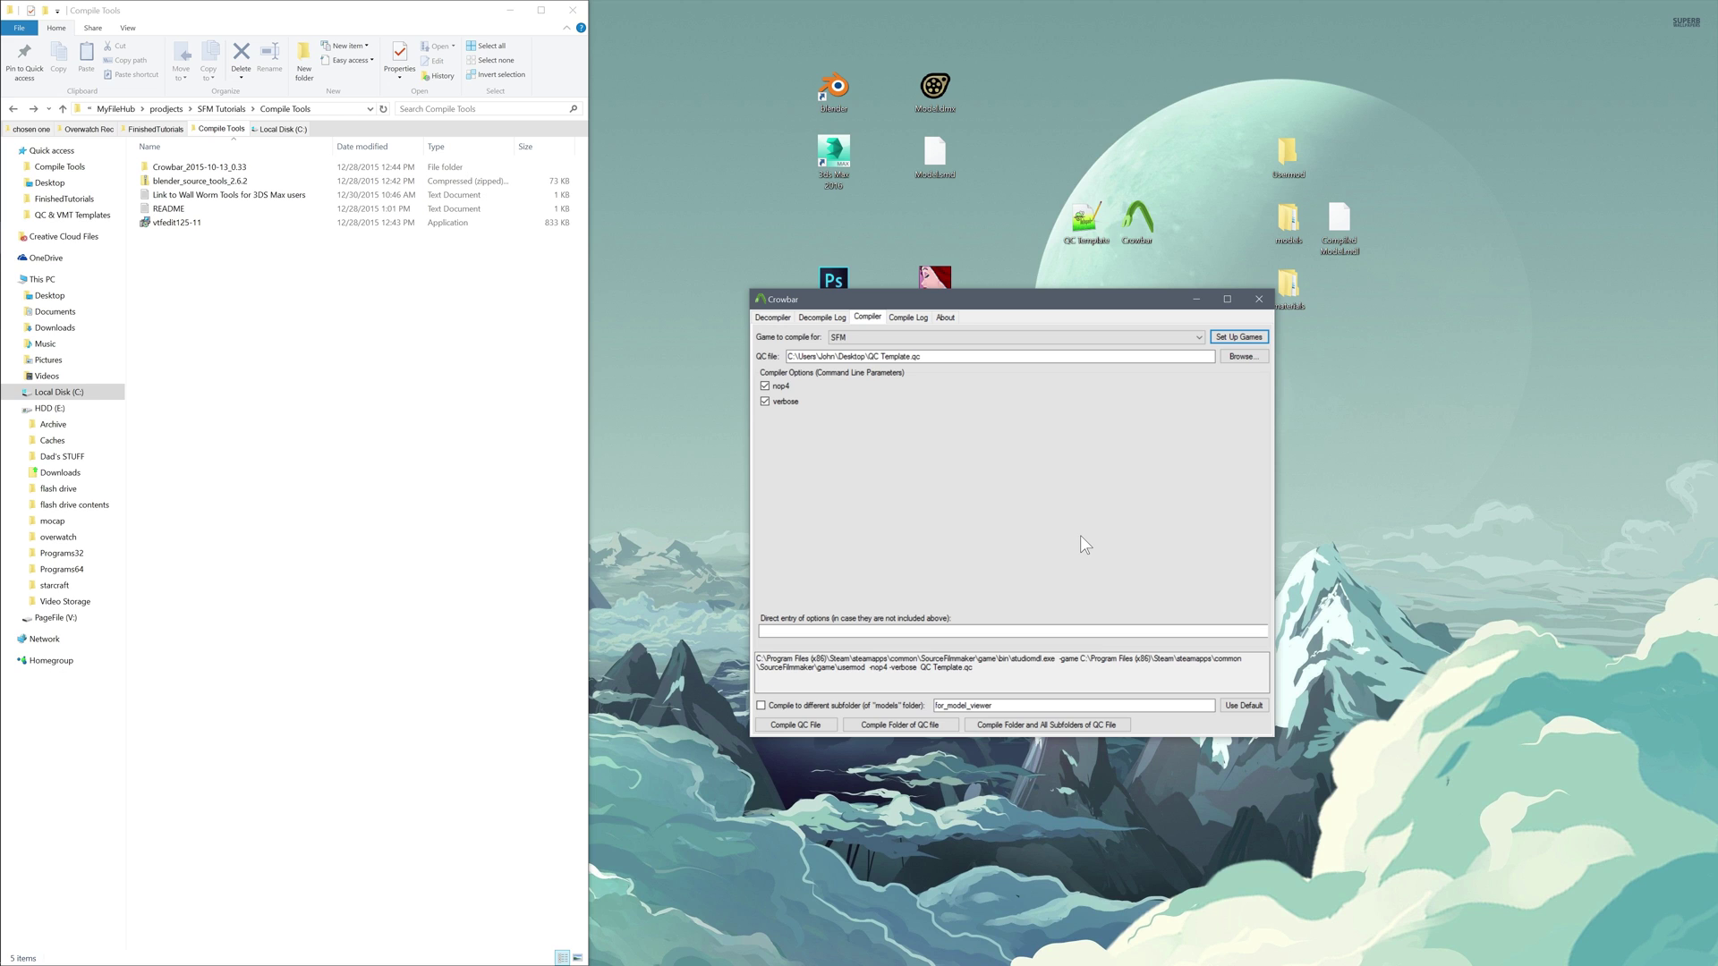
{"action": "left_click", "coordinate": [1259, 301]}
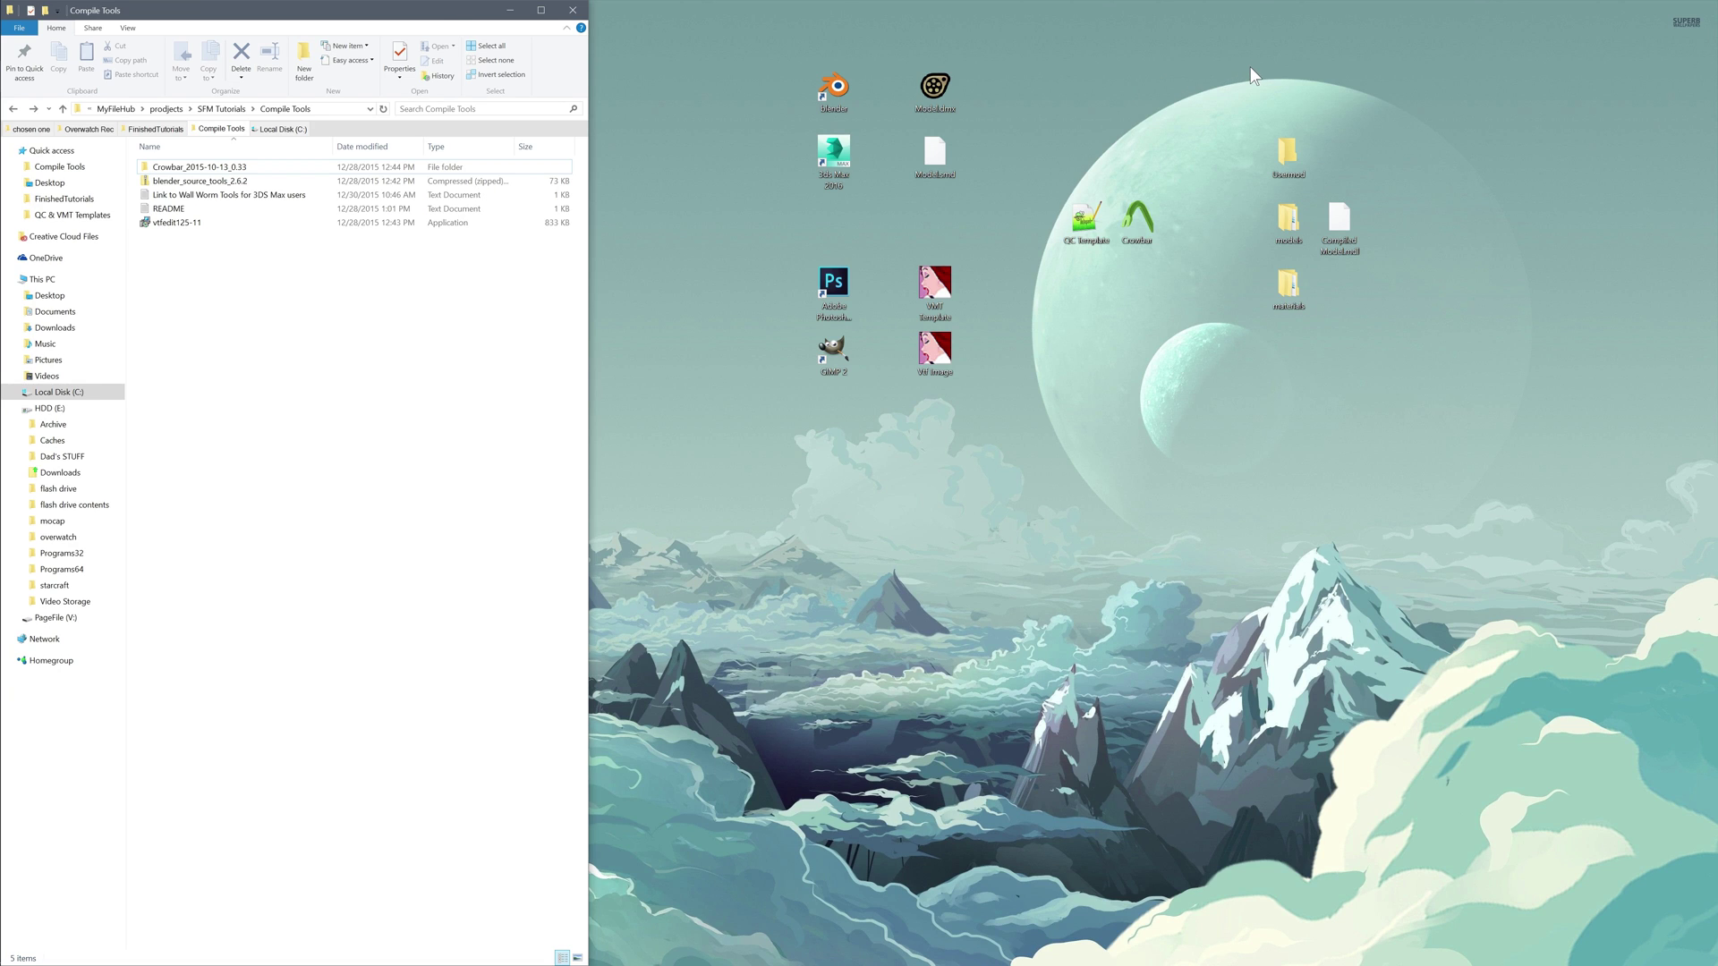
Point out the desktop's destination folders in turn: the folder above models, the models folder with the compiled model beside it, and the materials folder
{"action": "left_click_drag", "start_coordinate": [1233, 92], "coordinate": [1270, 100]}
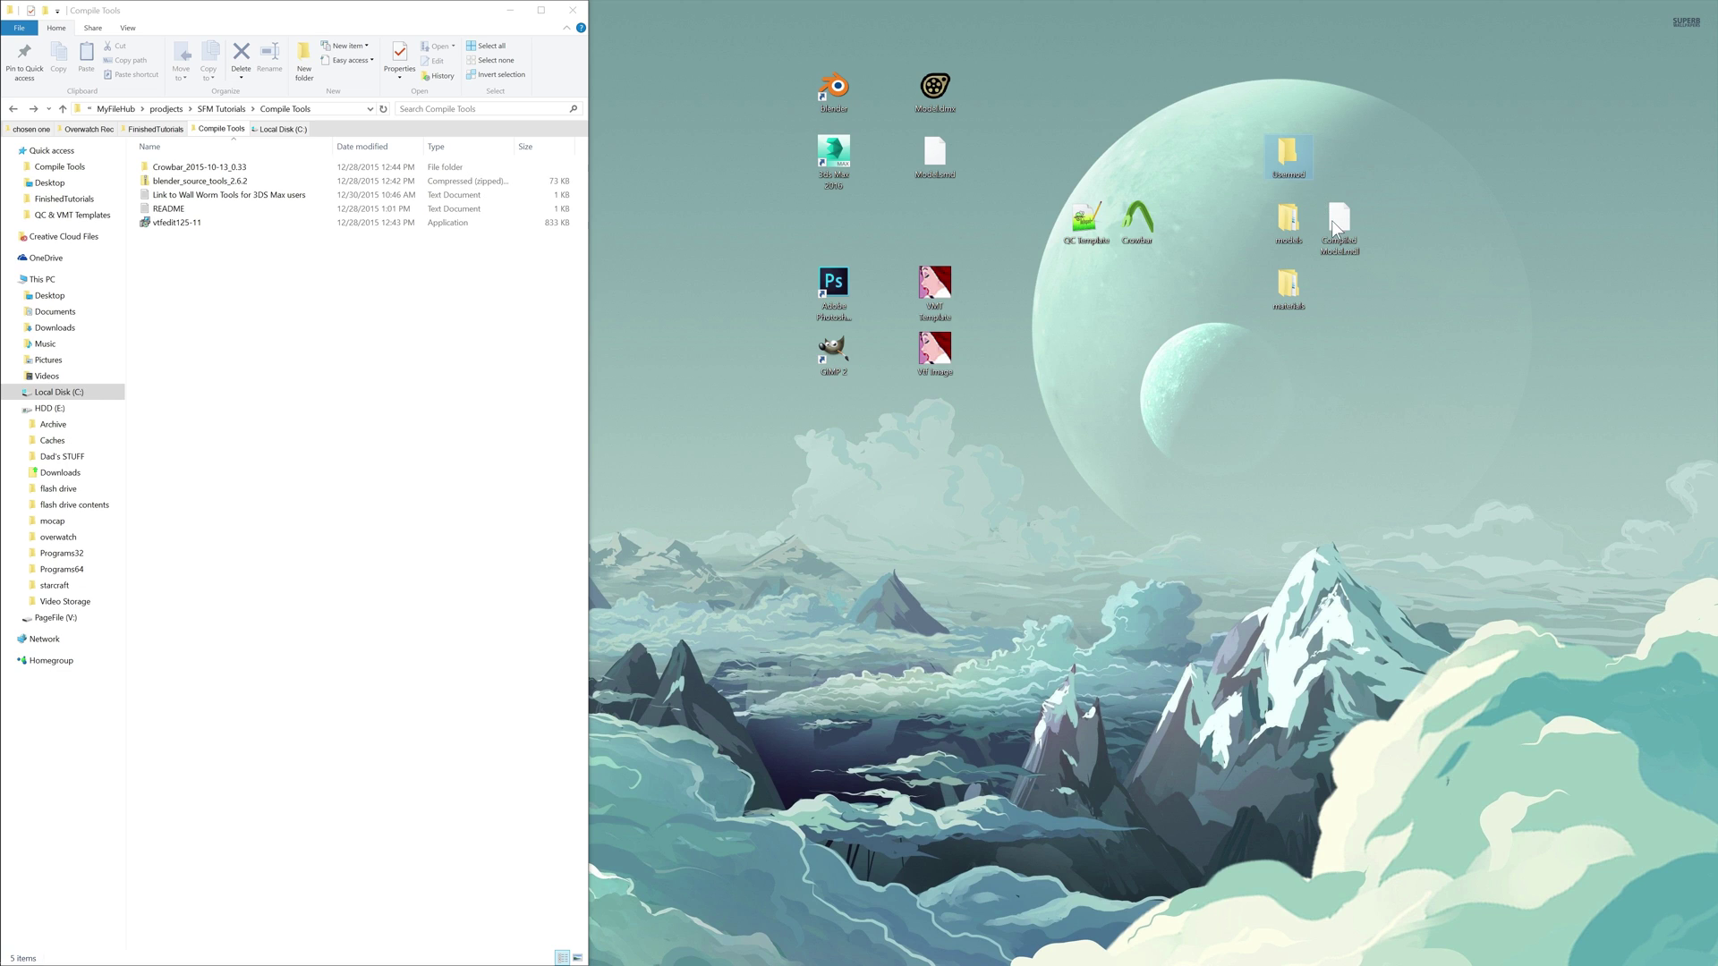
{"action": "left_click", "coordinate": [1288, 228]}
{"action": "mouse_move", "coordinate": [1294, 236]}
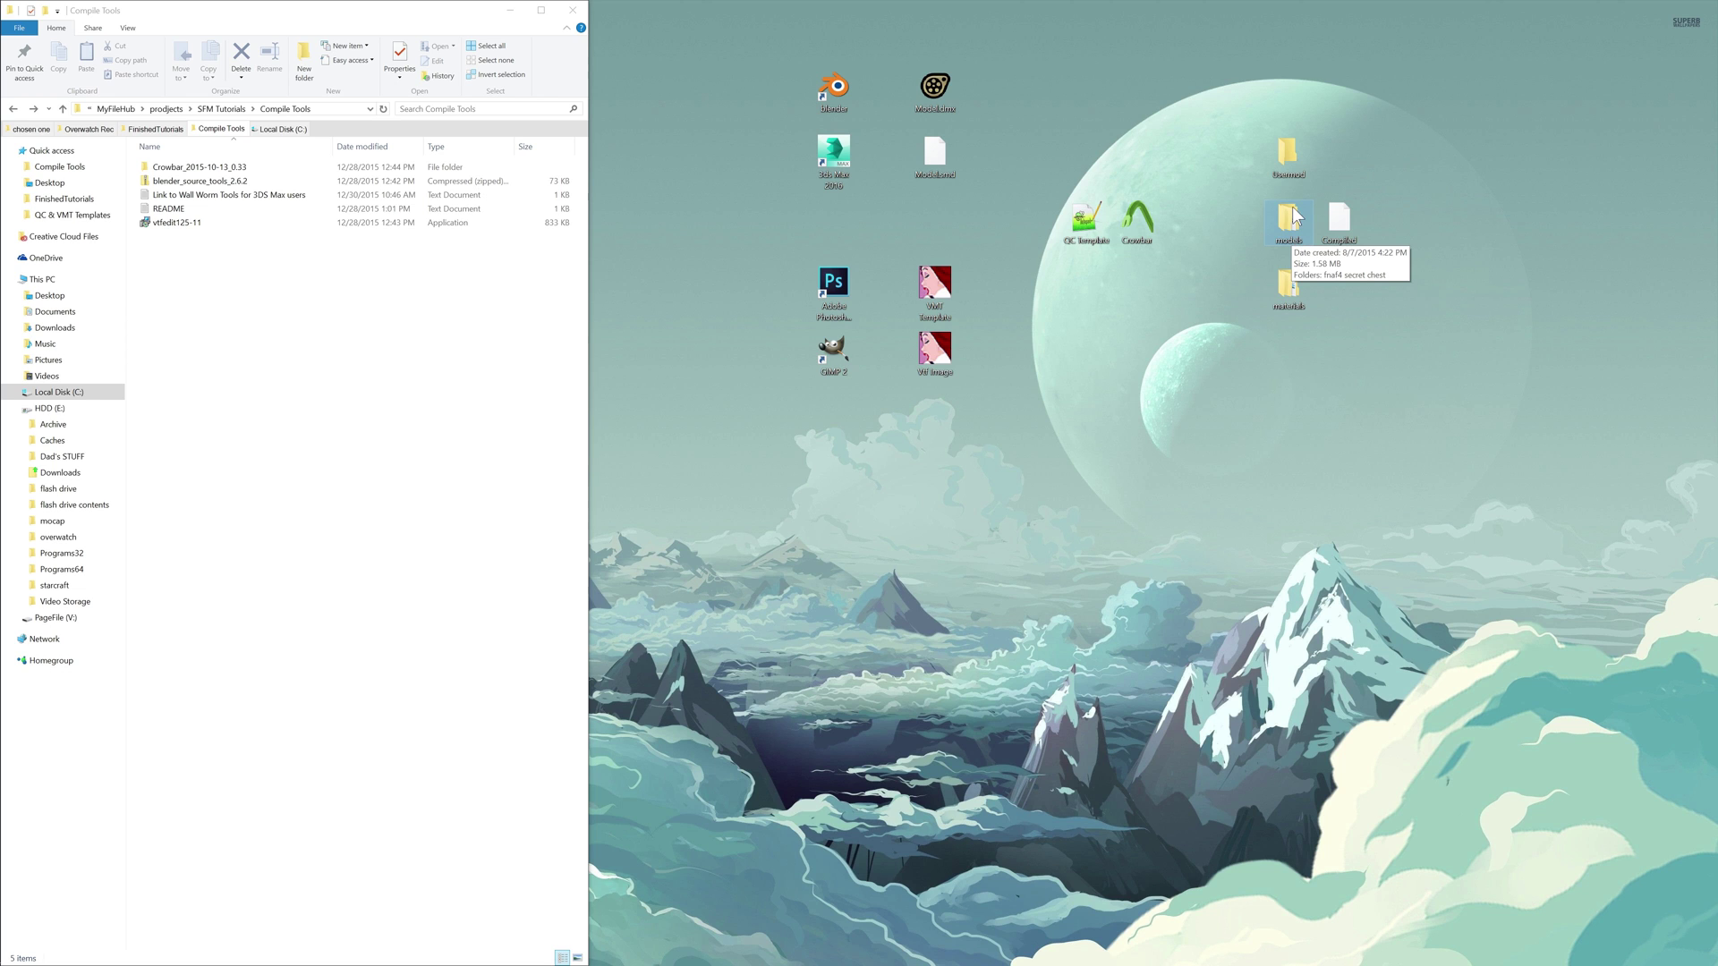
{"action": "left_click", "coordinate": [1300, 294]}
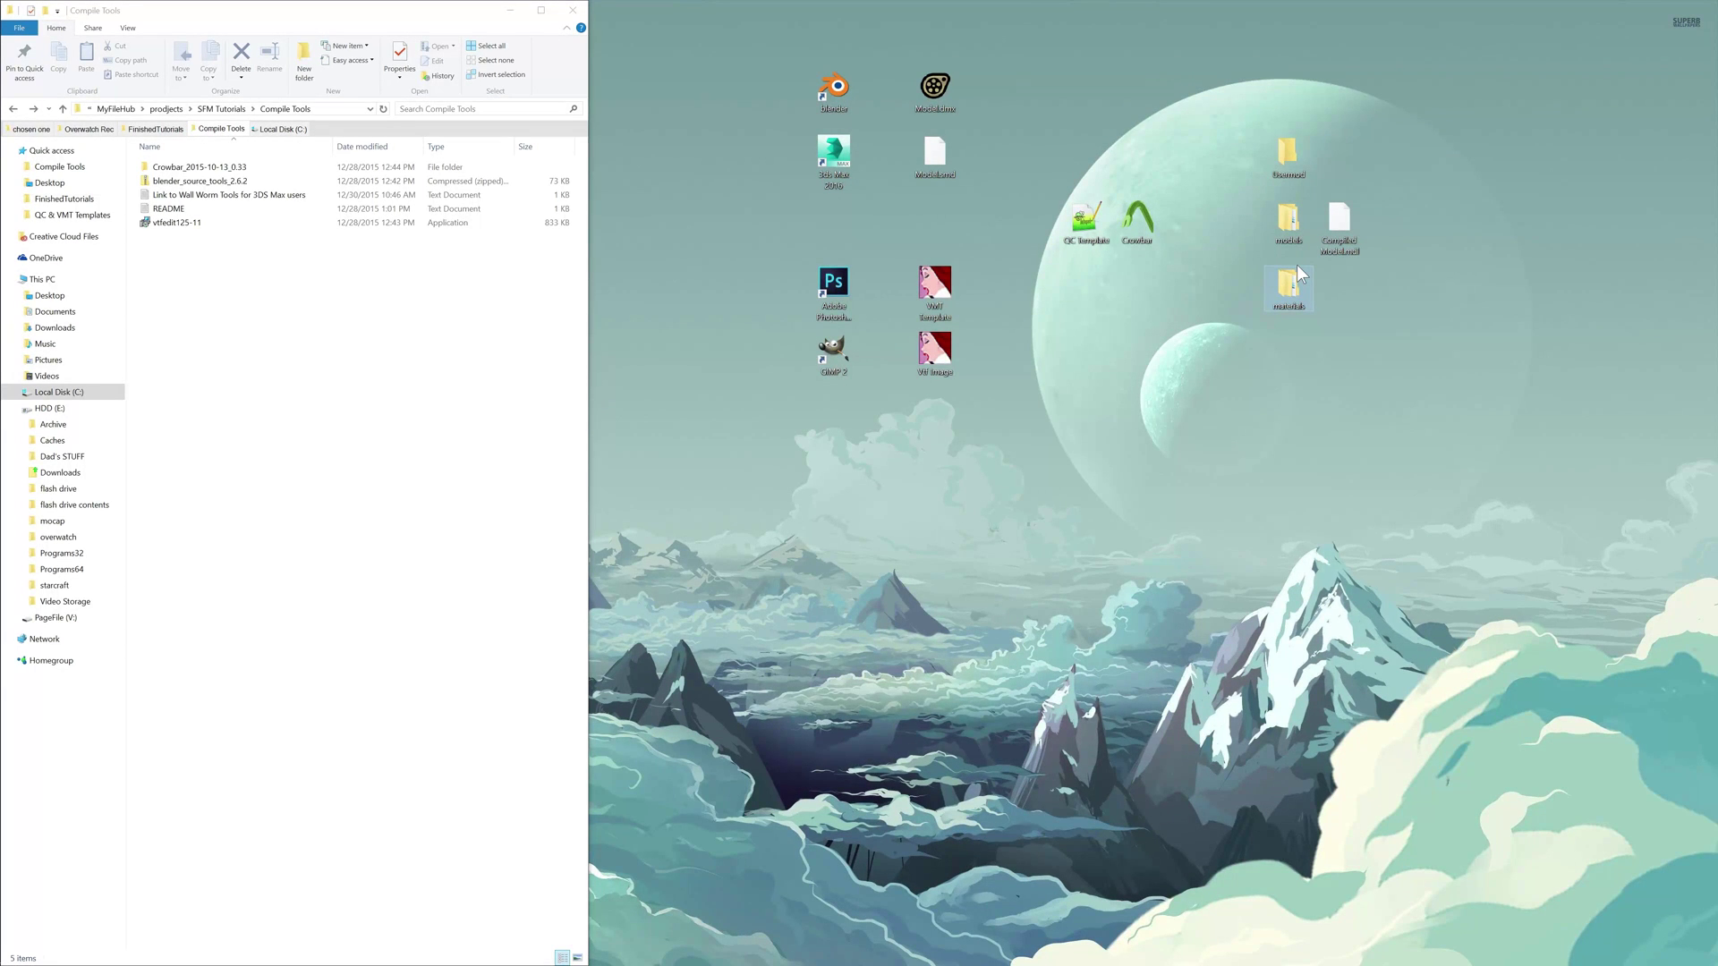
{"action": "left_click", "coordinate": [1378, 325]}
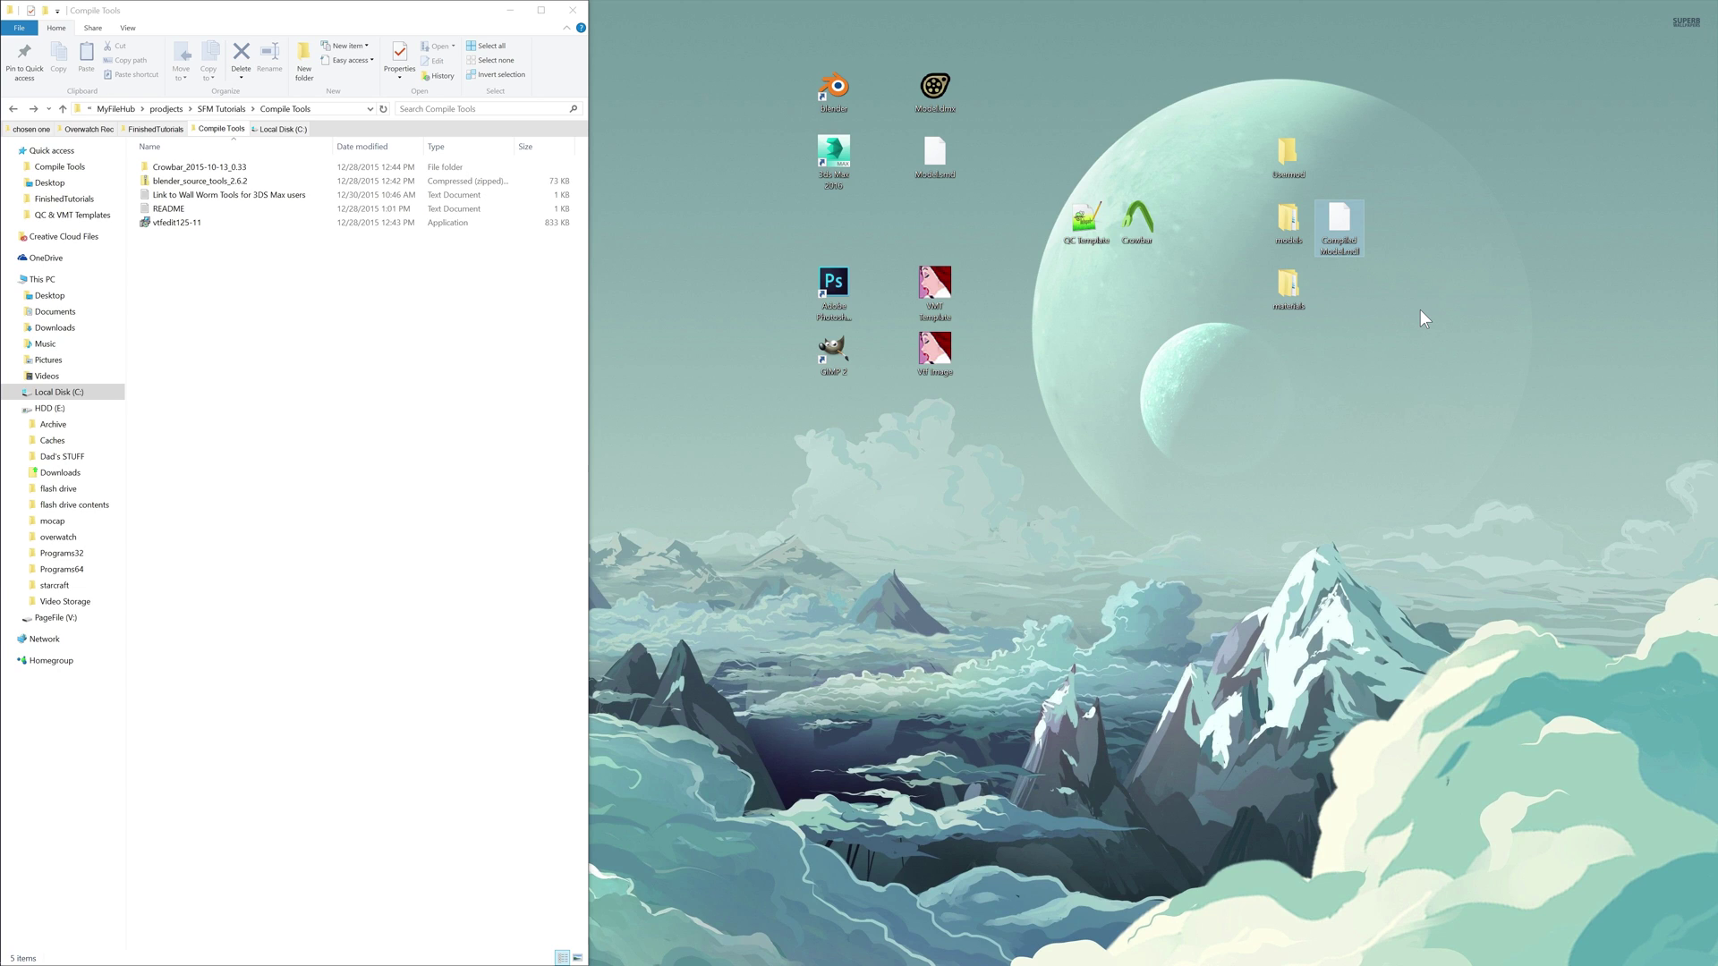
{"action": "left_click", "coordinate": [1307, 301]}
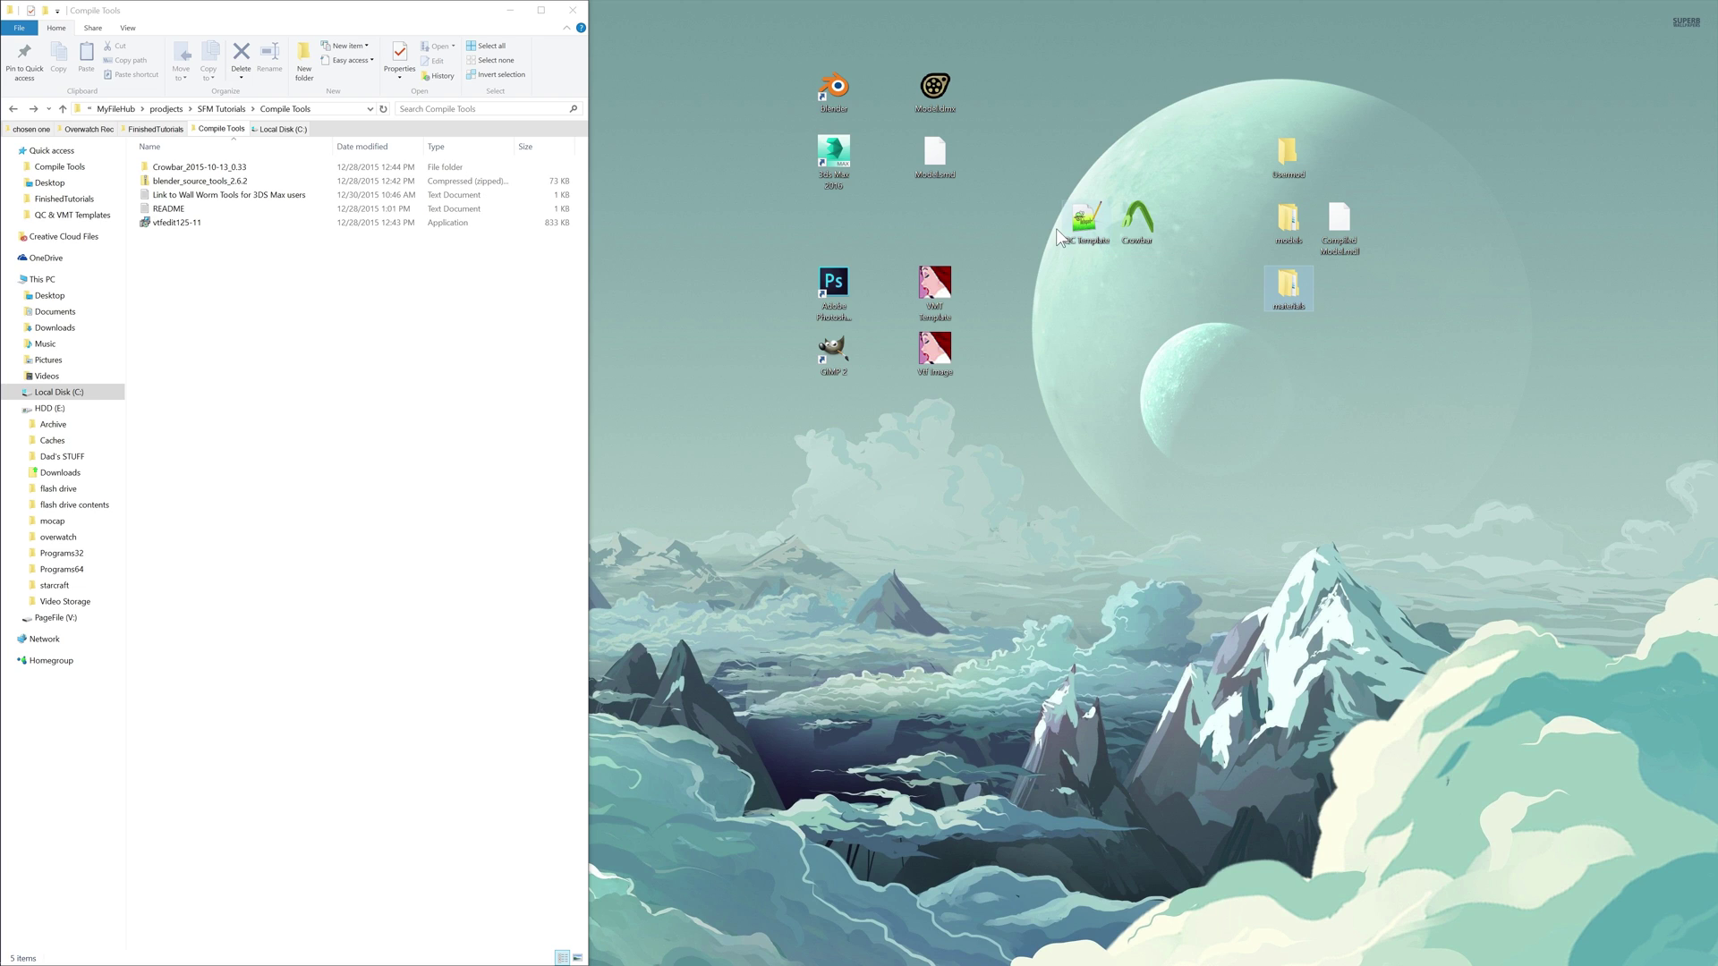
Move the VMT Template and VTF image files beside the desktop's materials folder, below the compiled model, and highlight them there
{"action": "left_click_drag", "start_coordinate": [1081, 448], "coordinate": [908, 250]}
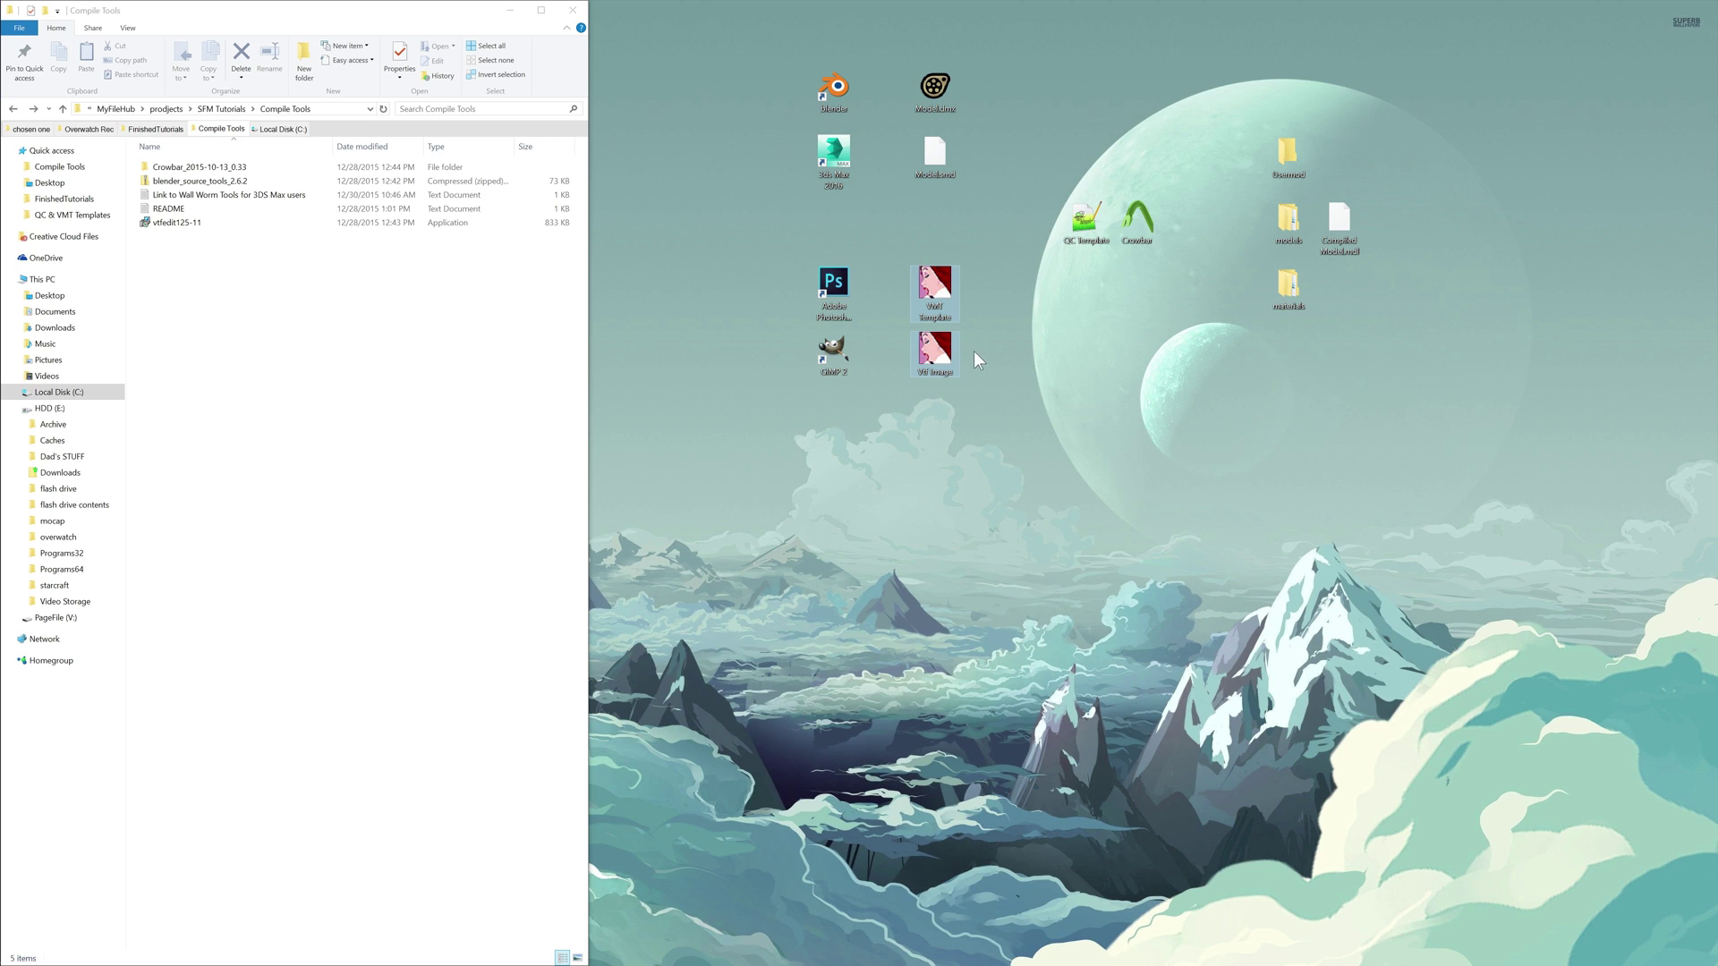
{"action": "left_click_drag", "start_coordinate": [952, 315], "coordinate": [1335, 301]}
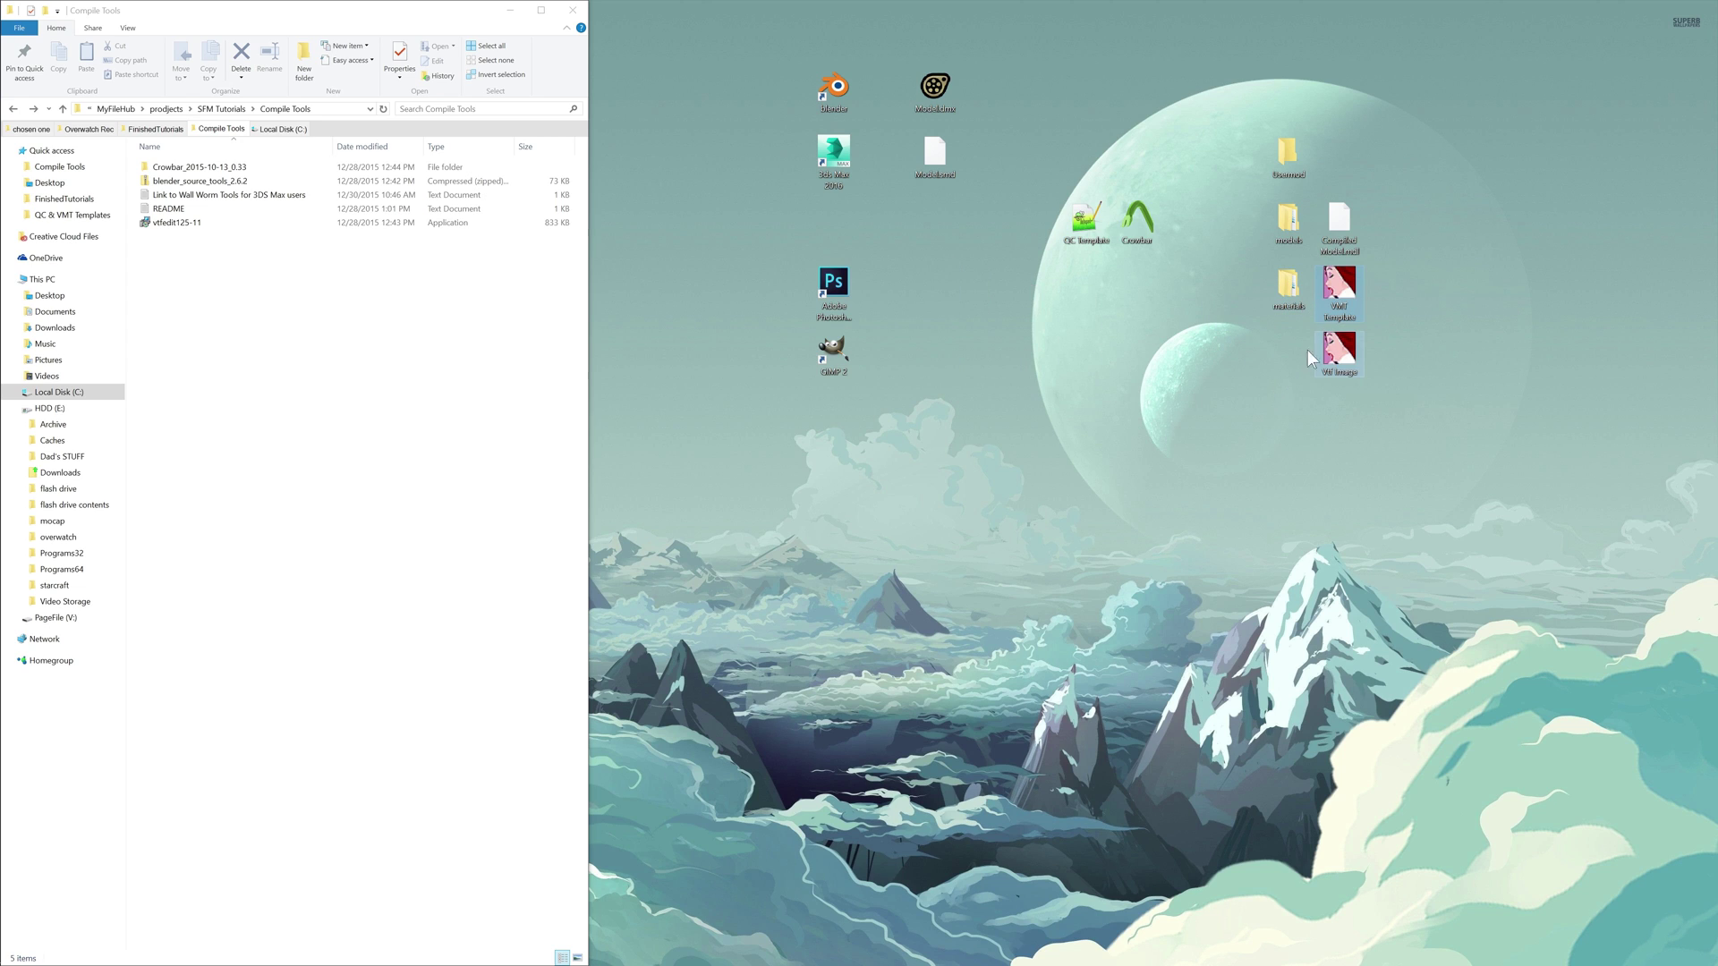
{"action": "left_click", "coordinate": [1354, 234]}
{"action": "left_click_drag", "start_coordinate": [1438, 447], "coordinate": [1330, 271]}
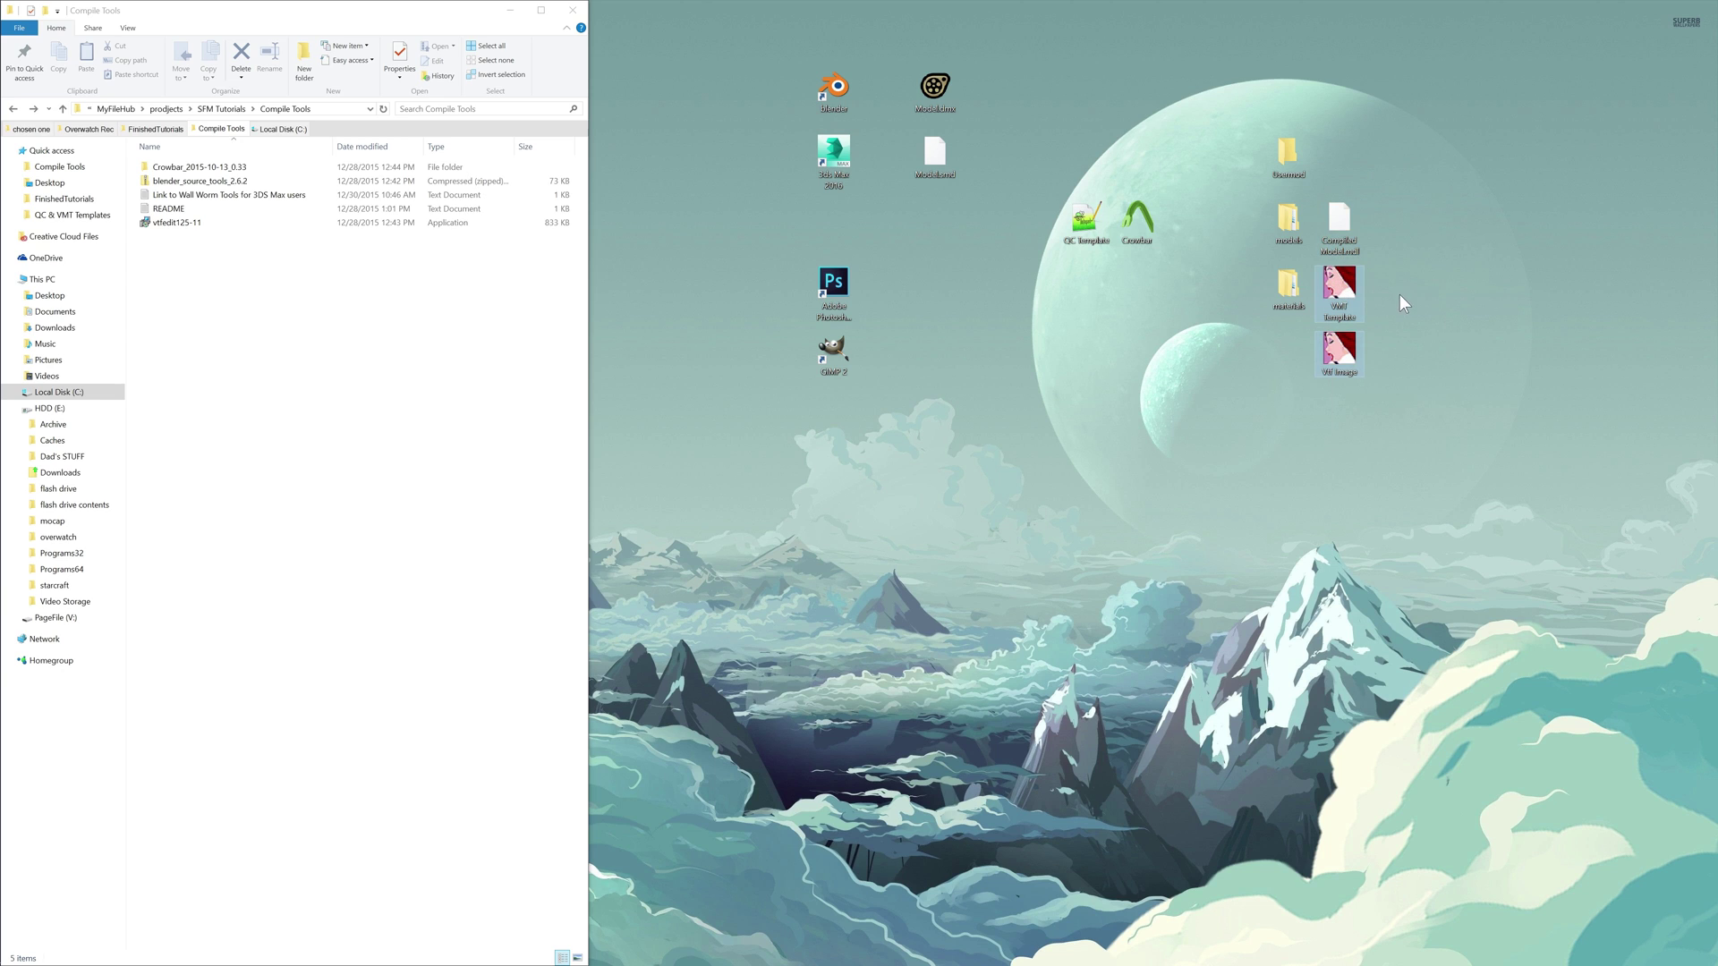